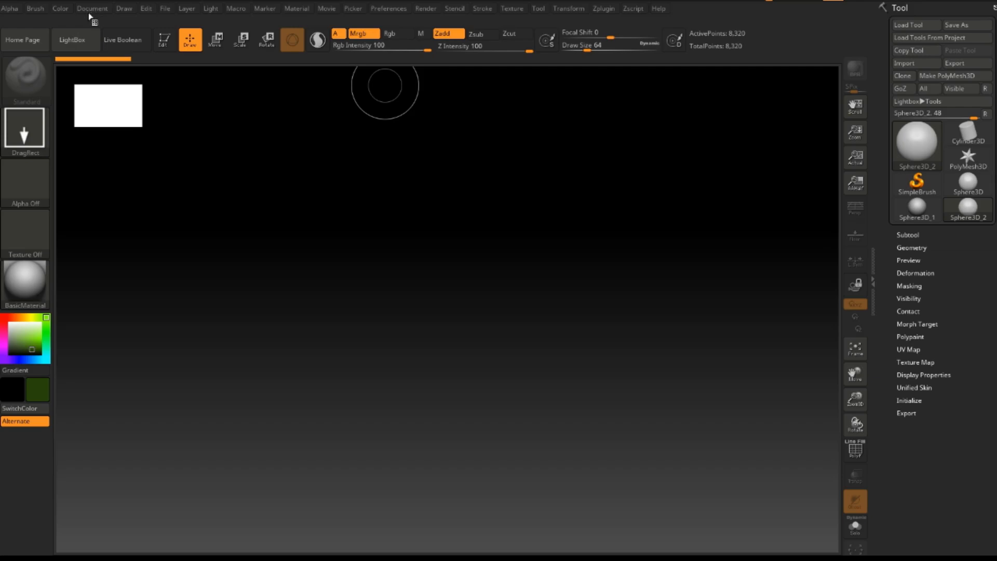
Step: Set the document background to the current dark green and reduce its gradient range until the backdrop is flat
click(91, 9)
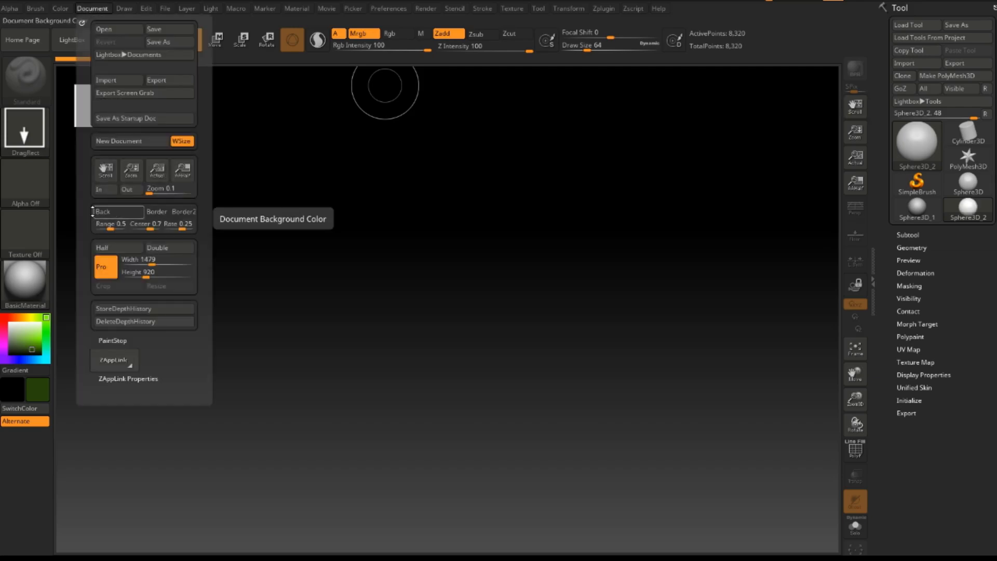
click(110, 212)
drag(110, 224, 94, 228)
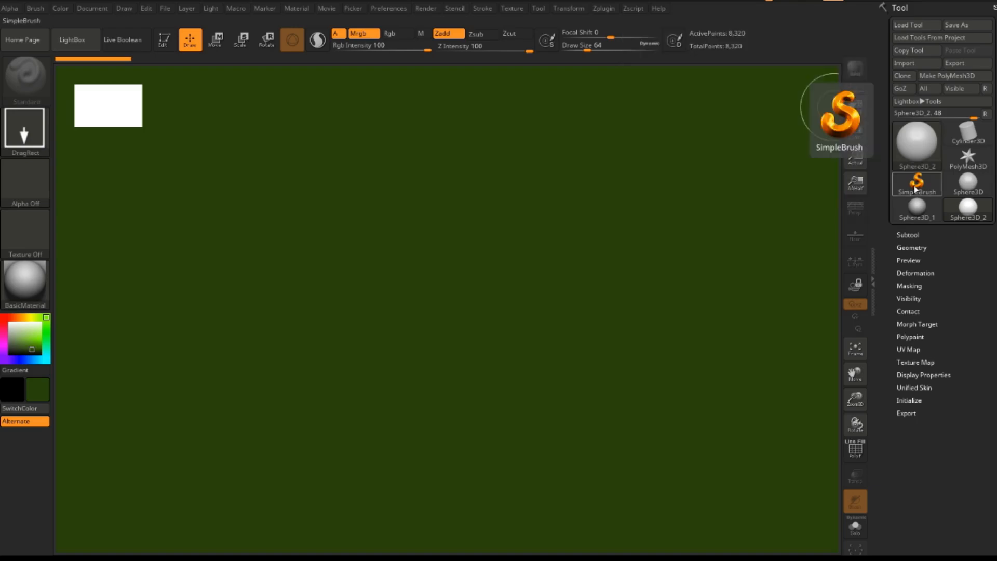
Step: Draw a large Sphere3D_1 primitive on the canvas, put it in Edit mode and convert it to a PolyMesh3D
mouse_move(917, 145)
click(916, 181)
click(924, 151)
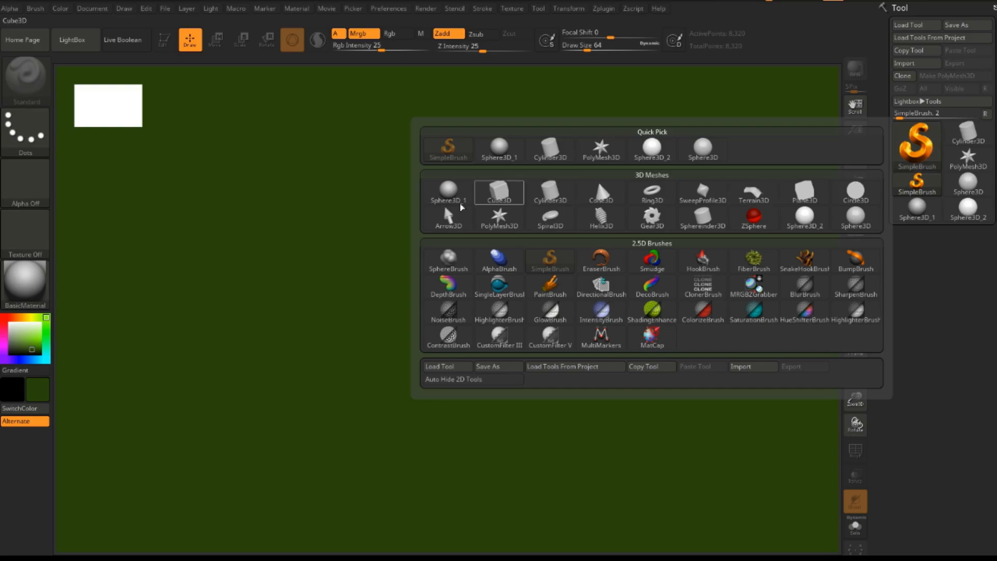
click(457, 196)
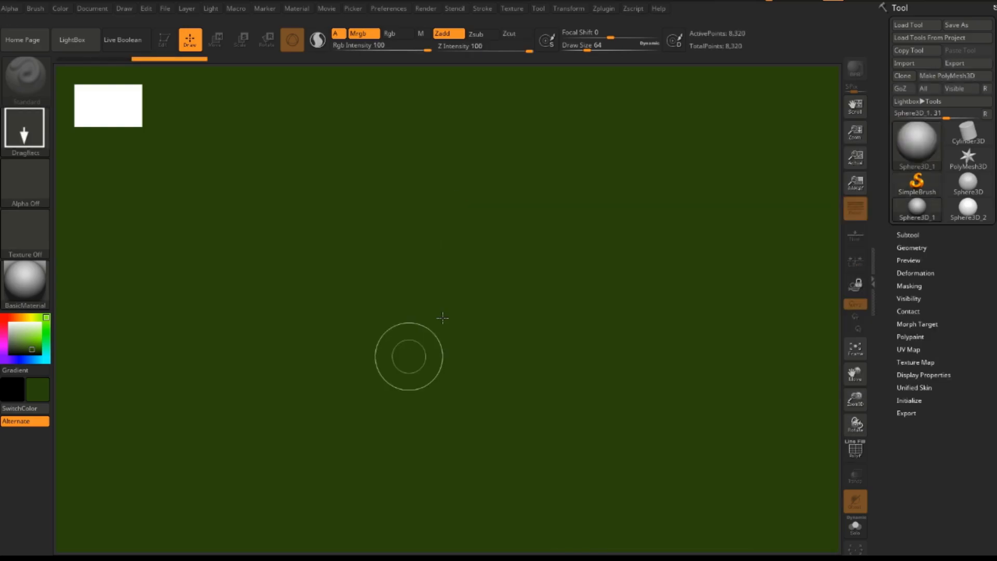
mouse_move(463, 282)
mouse_down()
mouse_move(469, 340)
mouse_move(372, 191)
mouse_up()
key(t)
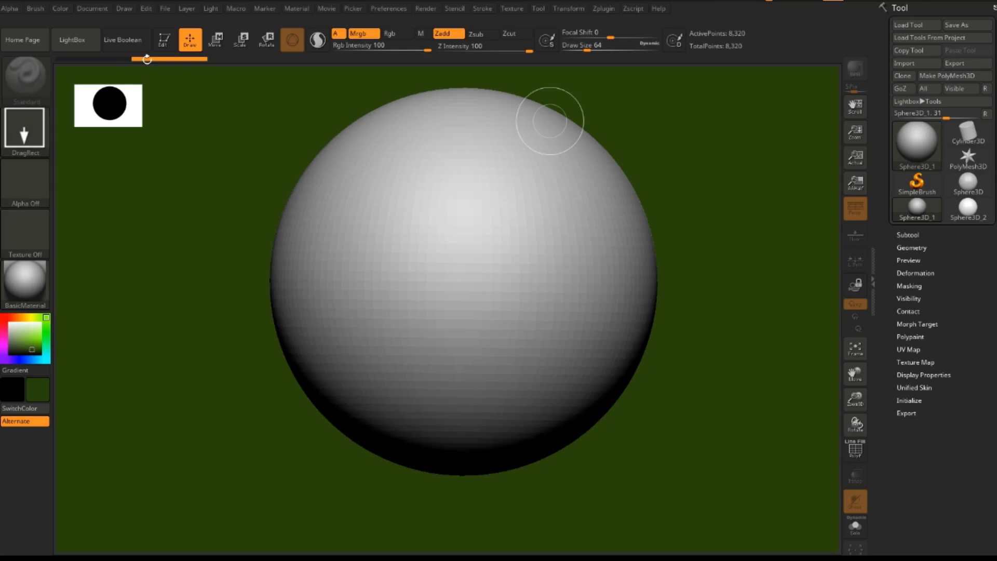
click(165, 43)
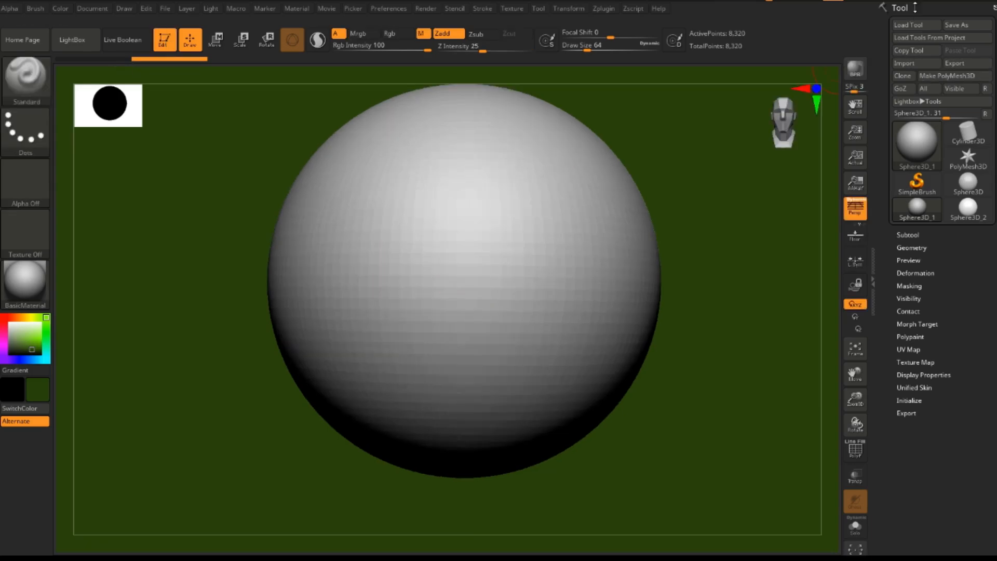
click(963, 78)
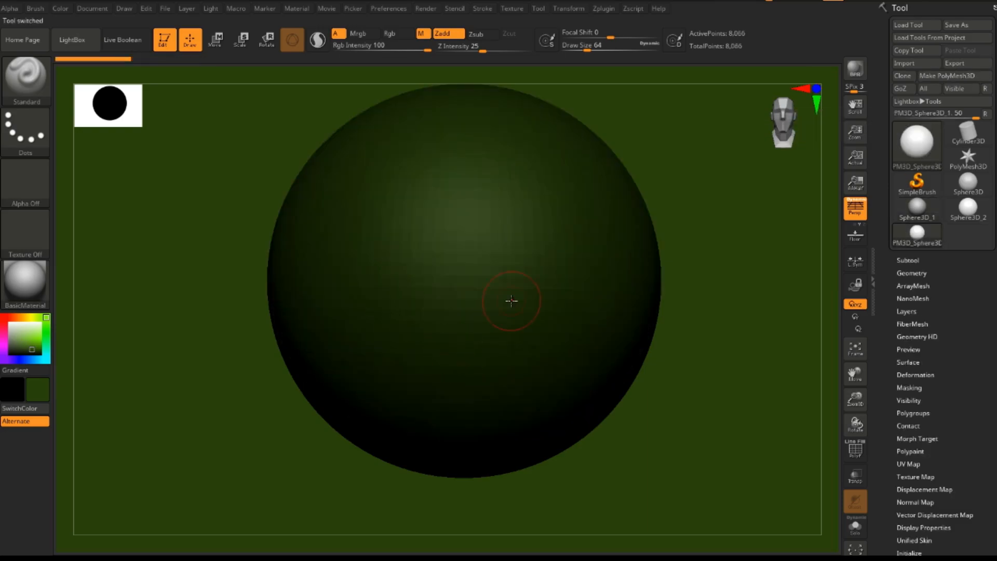
Step: Fill the whole sphere with the BasicMaterial using only the material channel
click(24, 289)
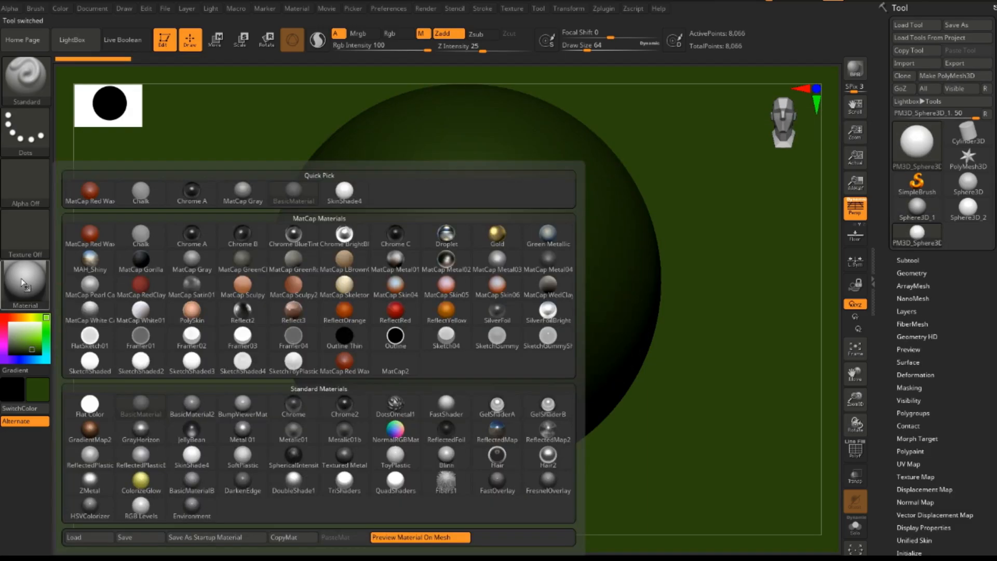
click(142, 408)
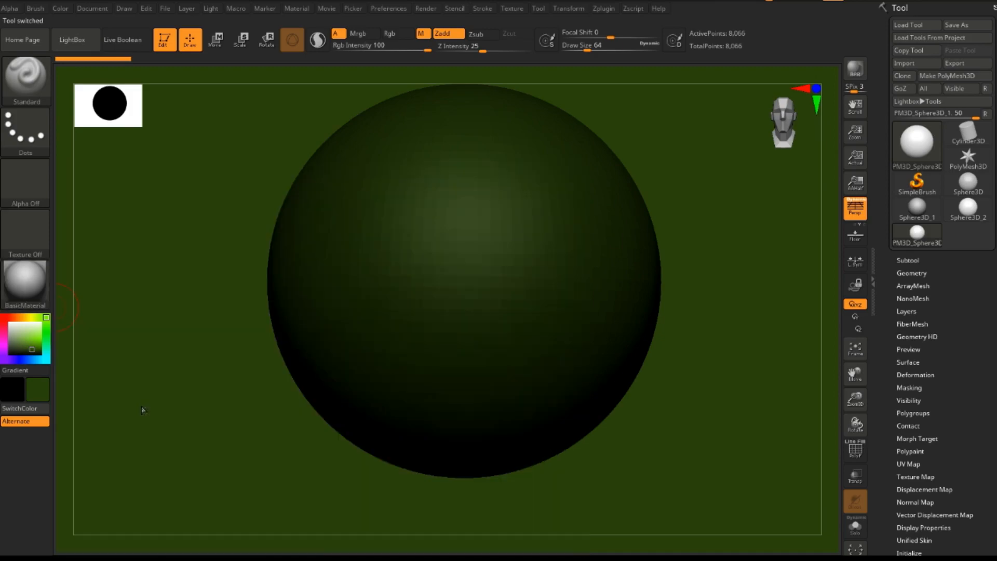
click(62, 9)
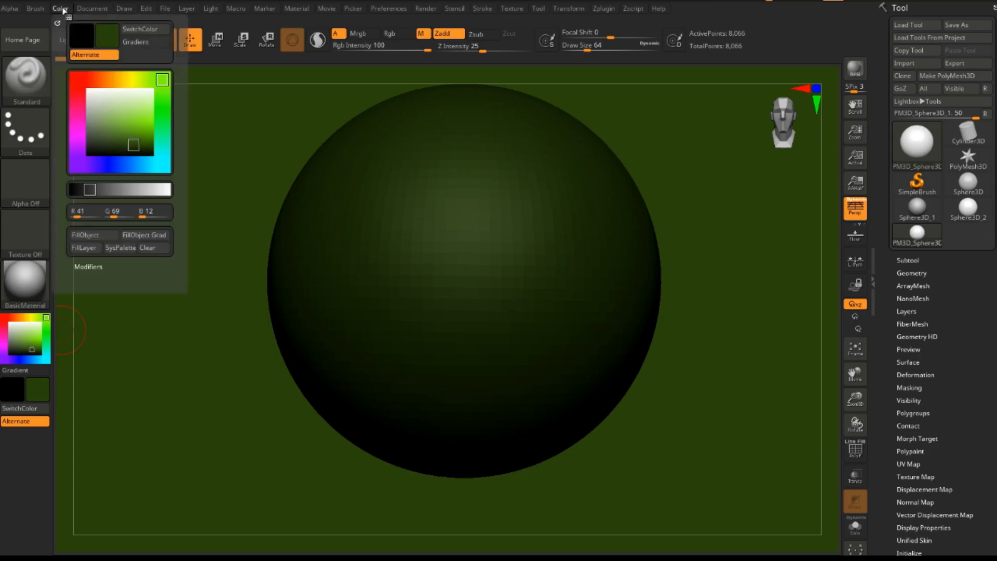
click(93, 234)
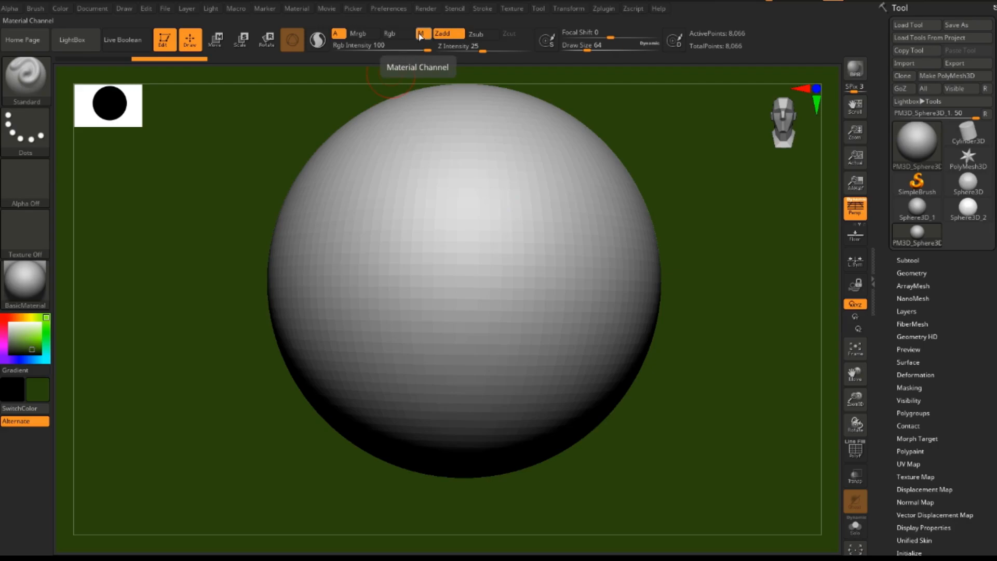
click(421, 35)
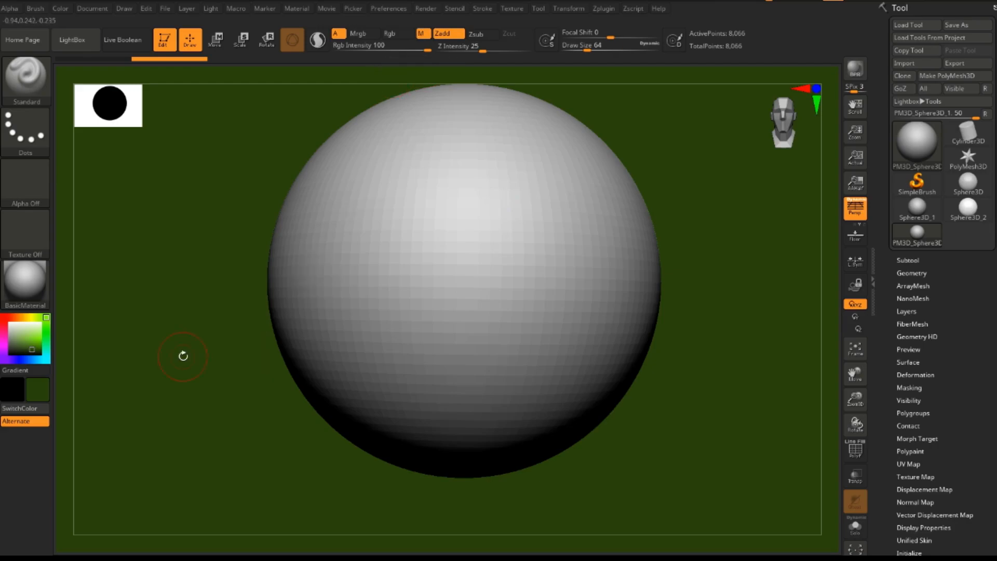
alt+drag(199, 243, 177, 278)
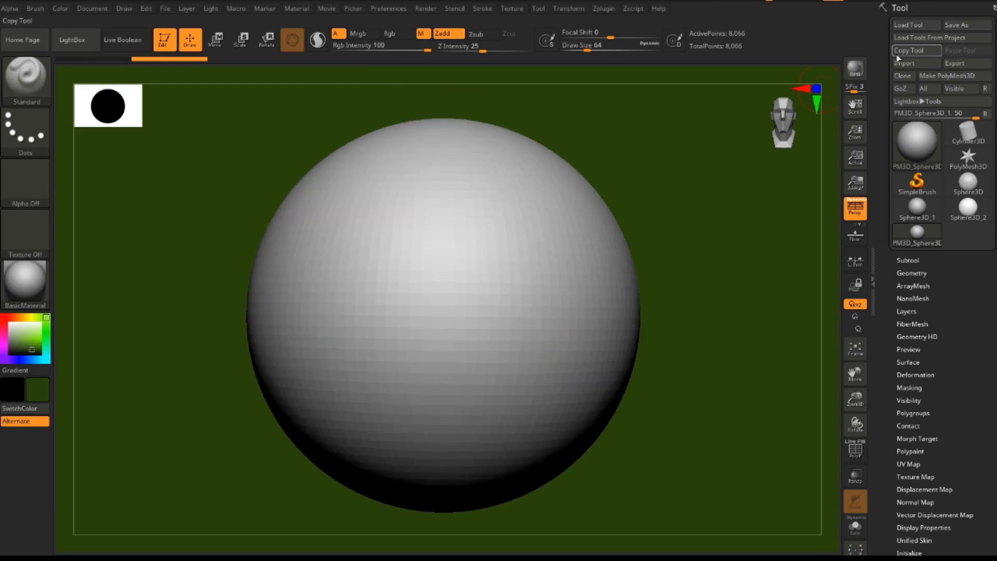
click(965, 26)
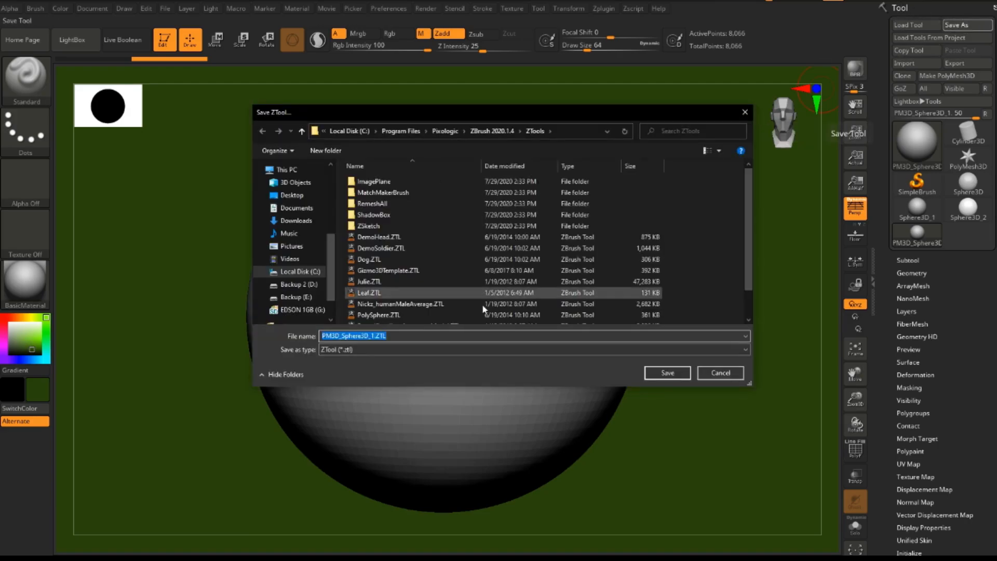
key(Escape)
Step: Stretch the sphere vertically into a tall egg shape with the Transpose Move line and recentre it
ctrl+right_drag(711, 442, 684, 406)
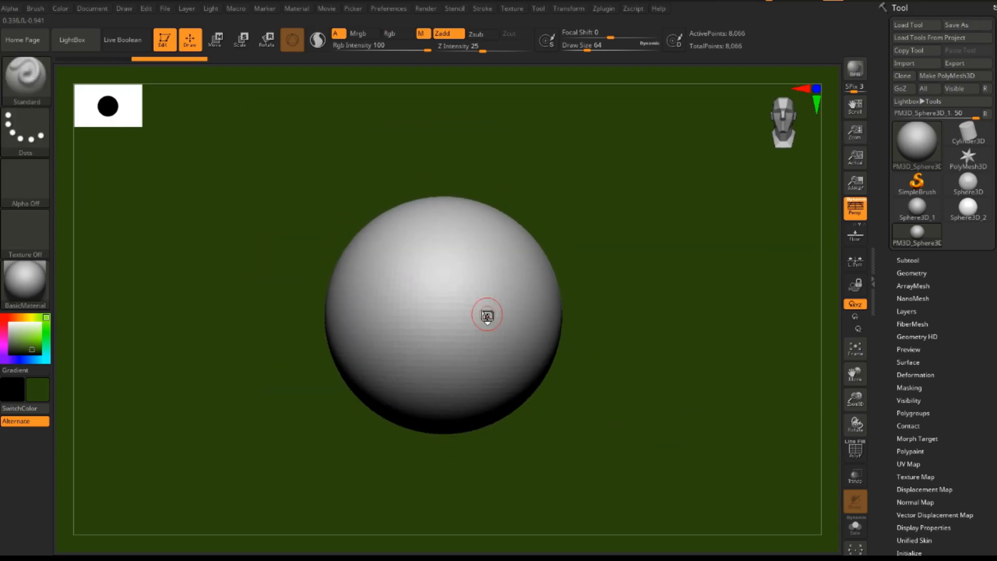
key(w)
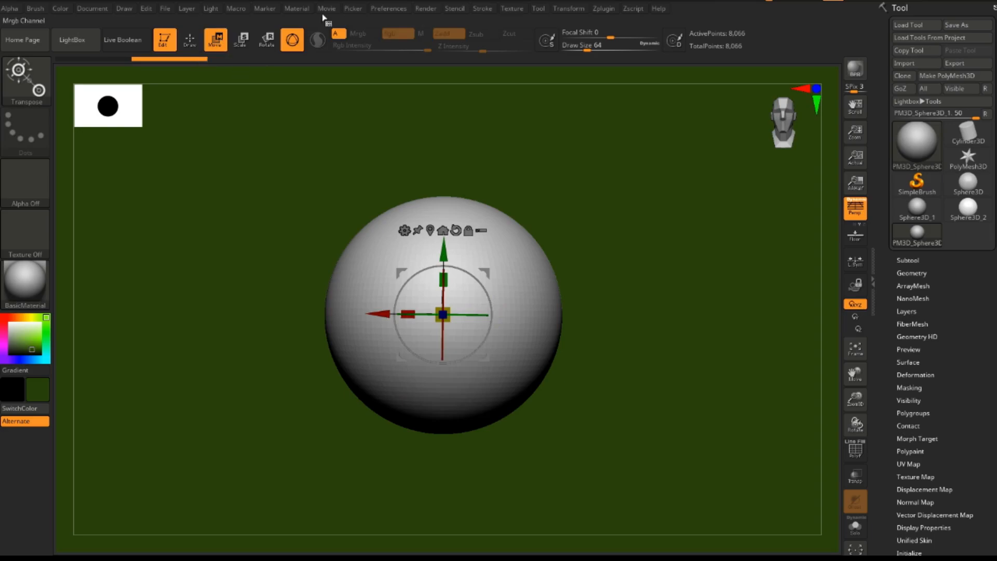
click(292, 40)
drag(442, 203, 446, 558)
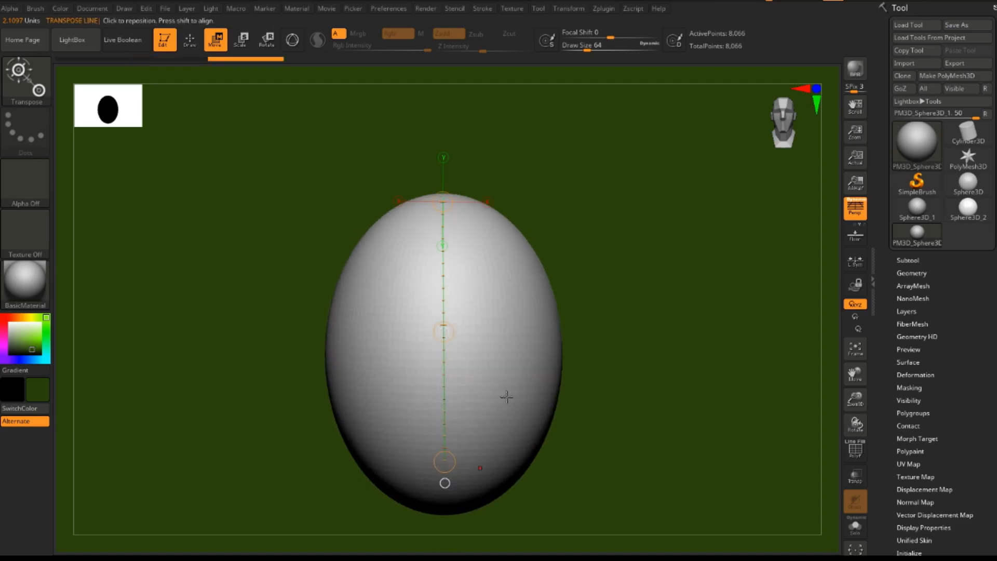
drag(443, 331, 448, 281)
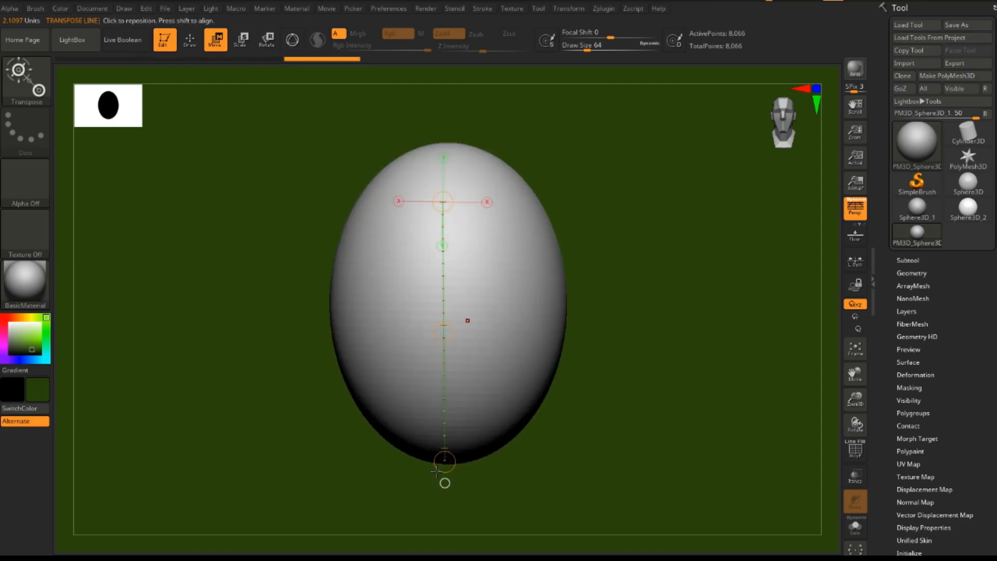
drag(444, 461, 444, 504)
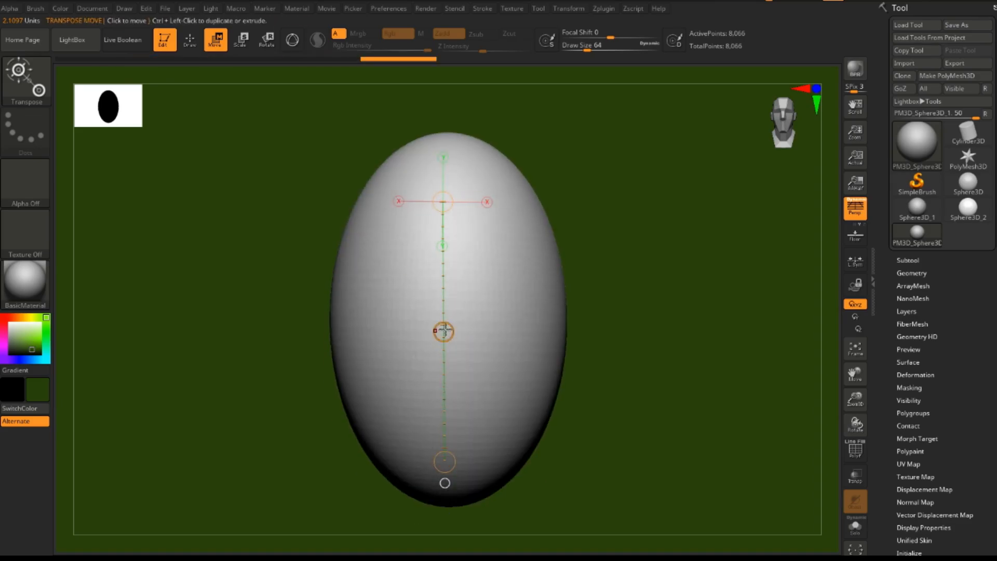
drag(442, 331, 442, 325)
drag(589, 352, 645, 371)
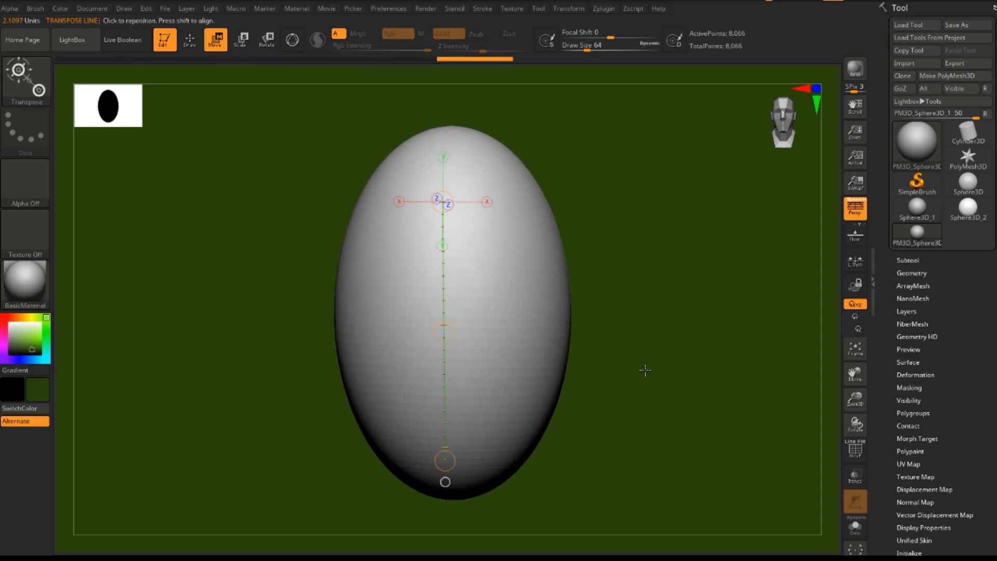
Step: Turn on the floor grid together with the vertical grid plane behind the egg shape
click(855, 235)
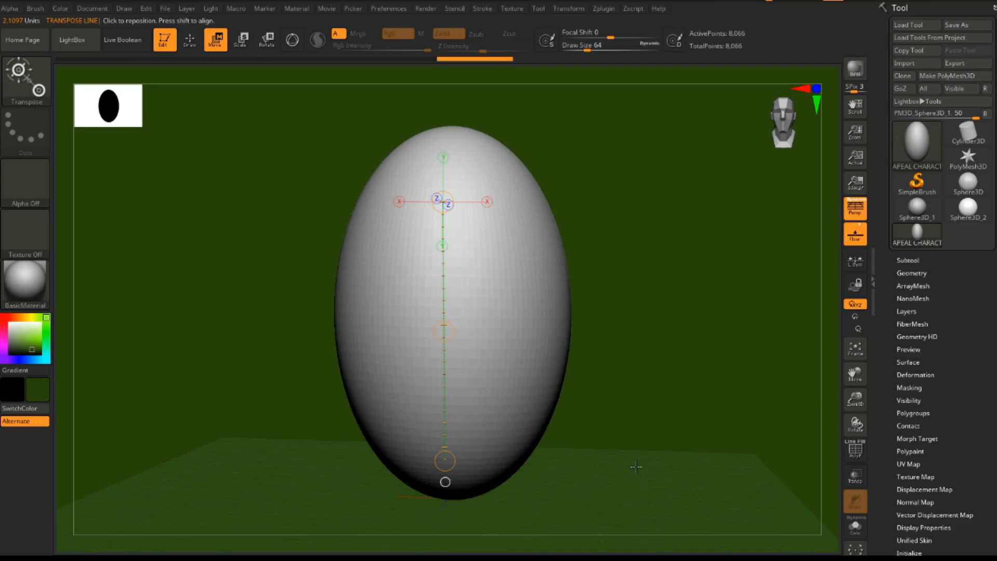
click(864, 226)
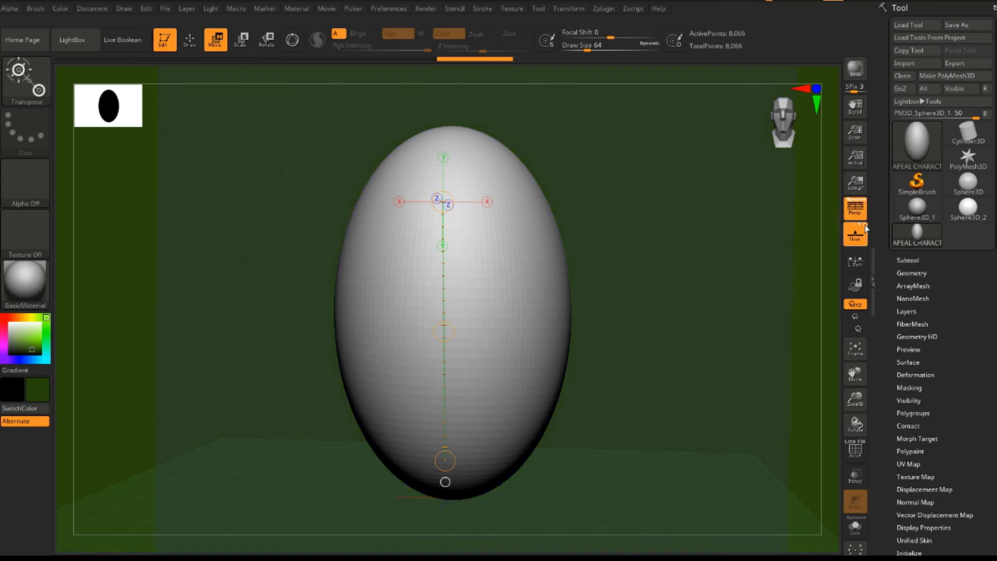
shift+drag(655, 400, 695, 396)
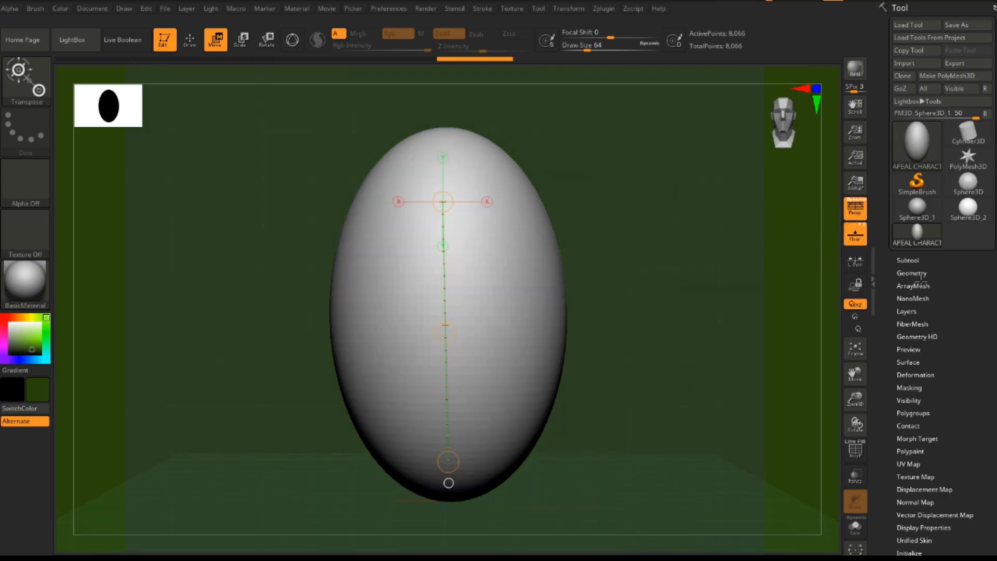
click(856, 225)
drag(573, 306, 590, 387)
Step: Clip the egg's top and bottom at opposing slants in side view with the ClipCurve brush
ctrl+shift+click(26, 77)
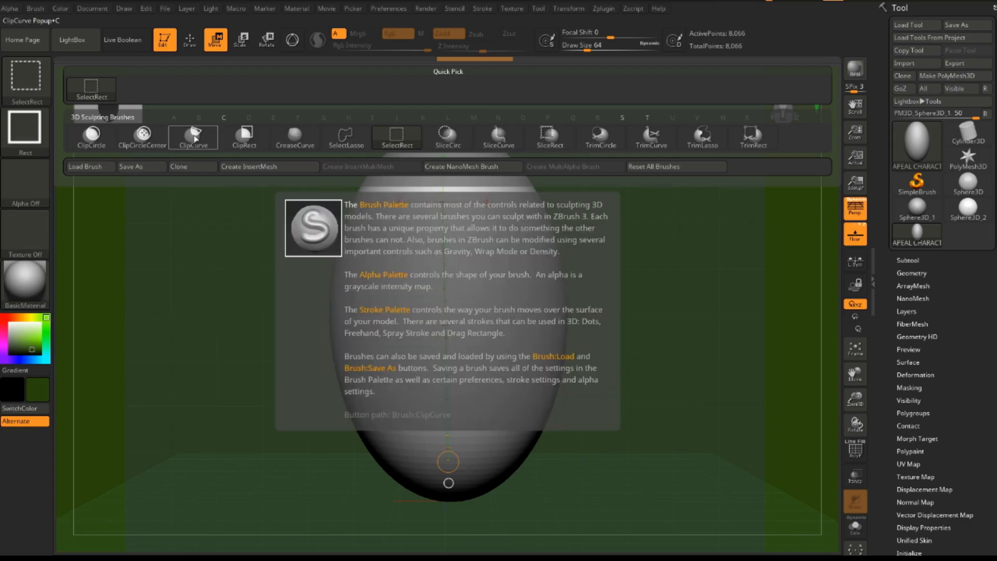
click(194, 137)
shift+drag(686, 286, 470, 272)
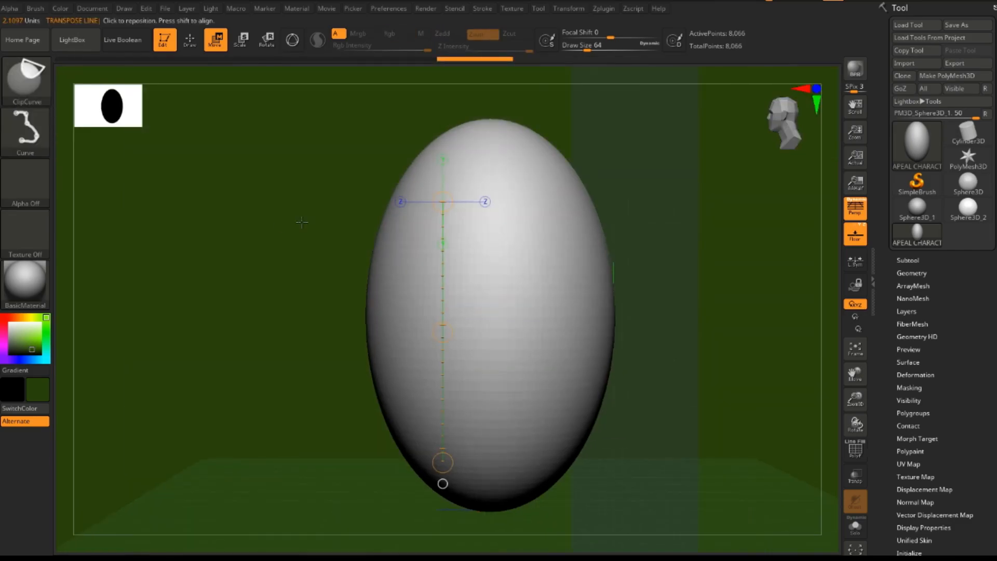
ctrl+shift+drag(281, 224, 744, 140)
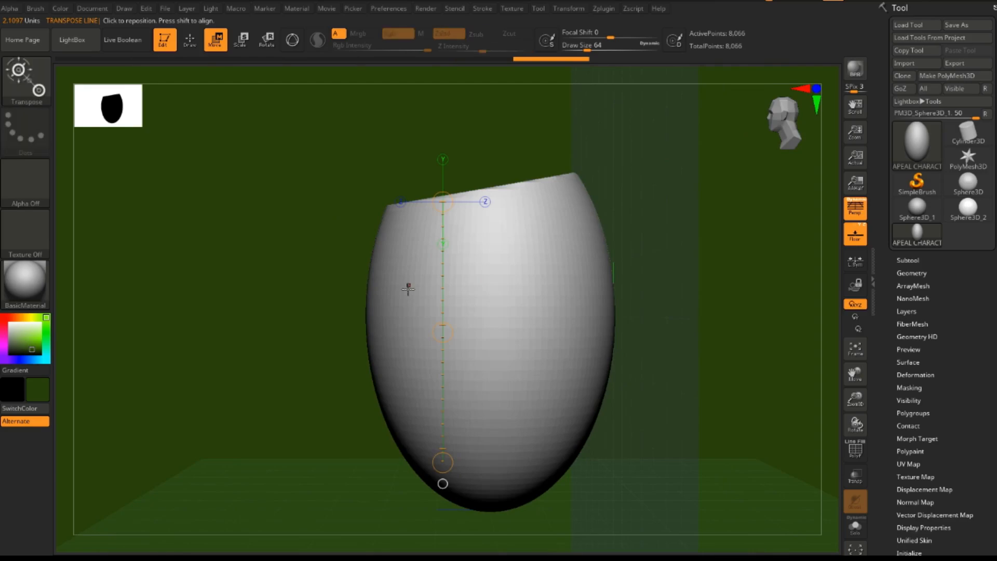
drag(317, 99, 363, 155)
ctrl+shift+drag(618, 489, 366, 447)
drag(552, 500, 644, 511)
Step: Filter the sculpting brushes by the letter D and select the DamStandard brush
click(34, 97)
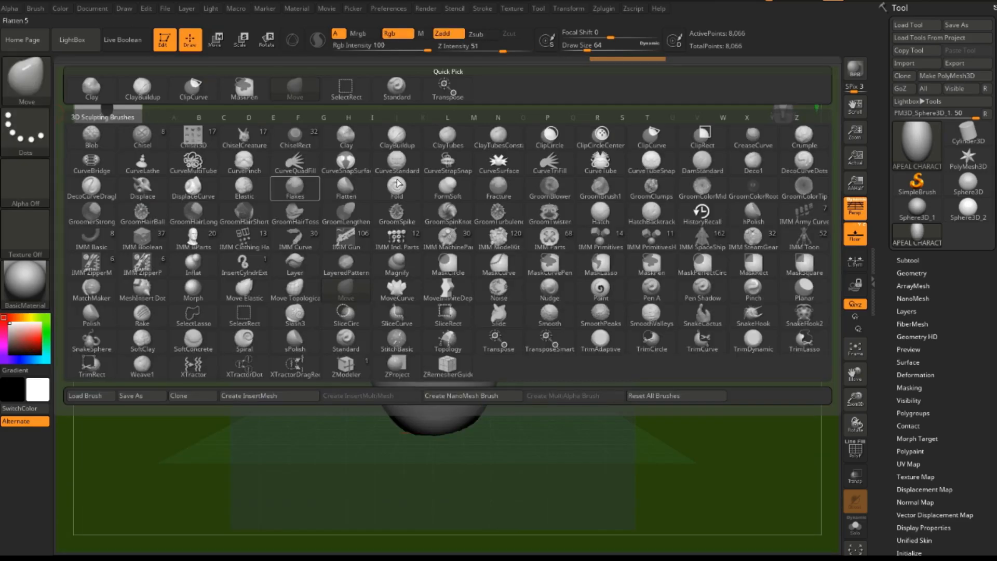
click(249, 118)
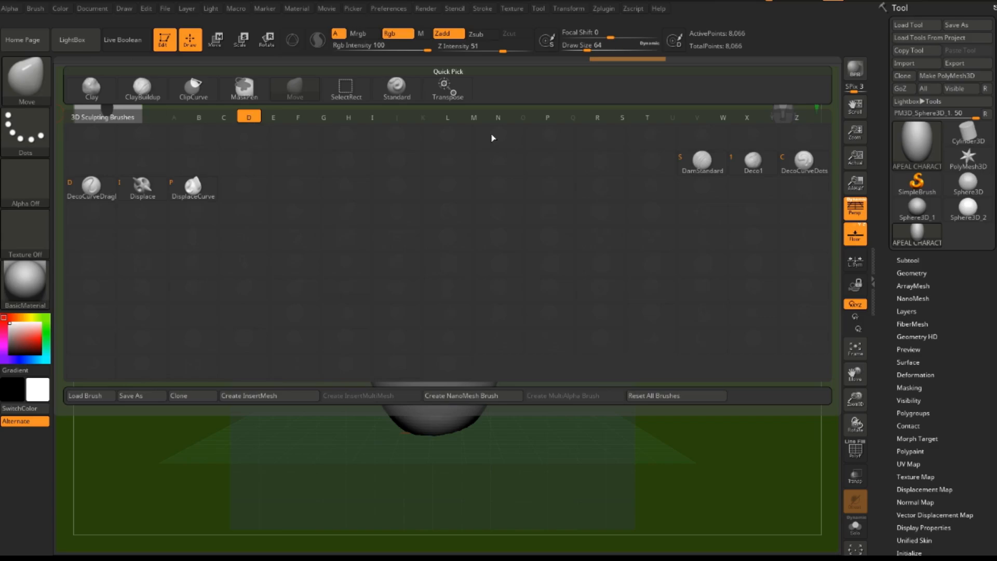
click(702, 161)
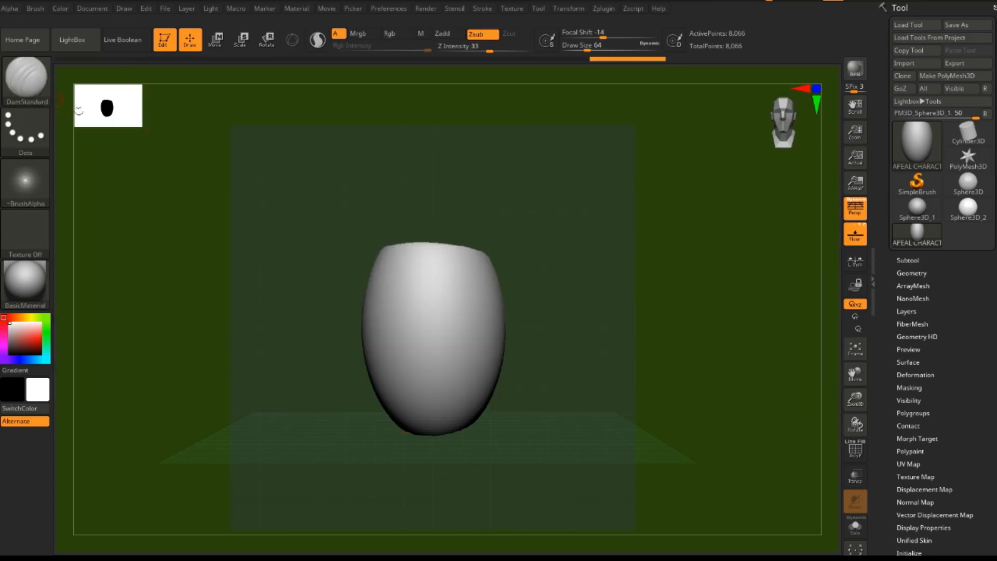
Step: Narrow both lower sides of the clipped form in front view with the Move brush at a draw size of about 639
key(b)
key(m)
key(v)
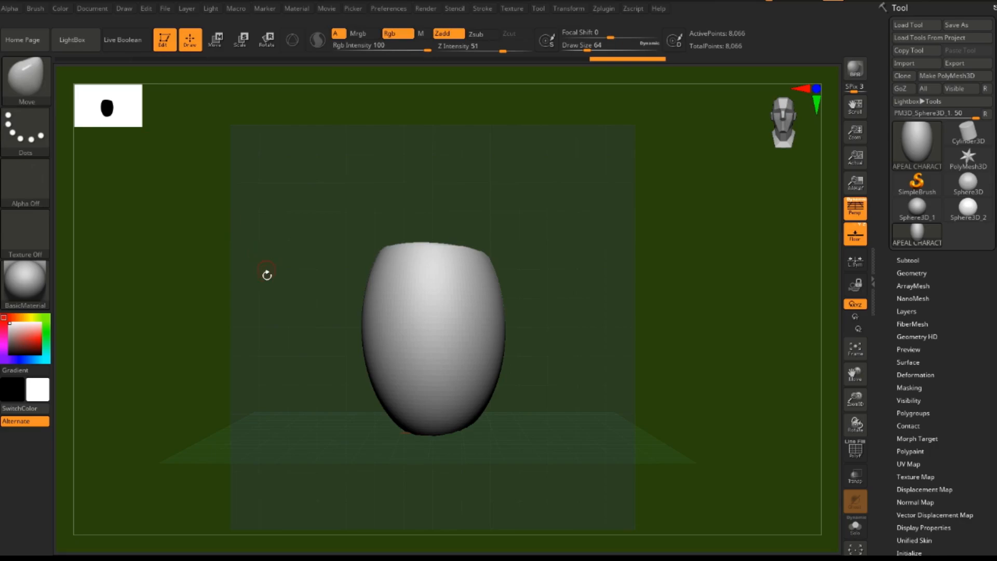
key(s)
drag(248, 297, 301, 305)
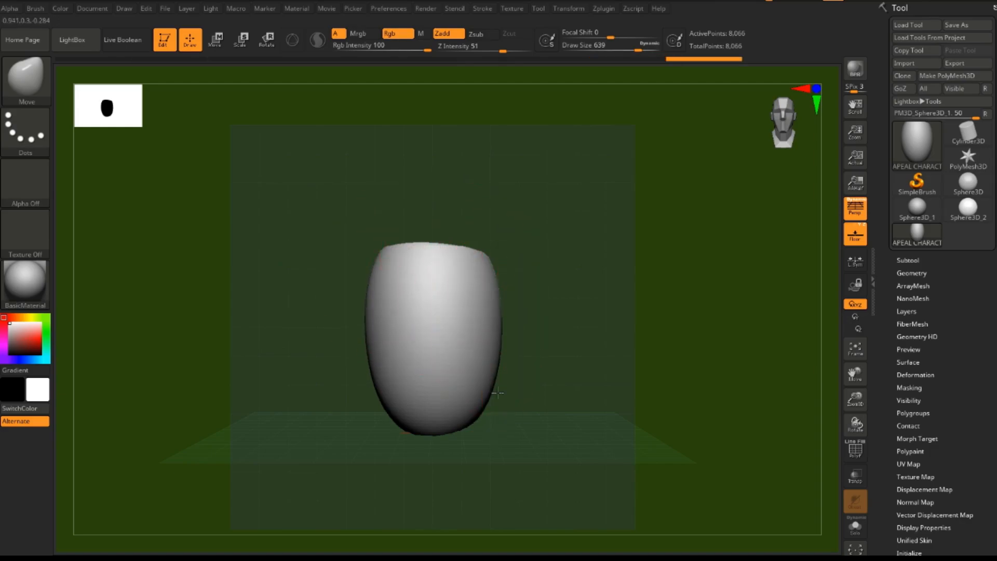
mouse_move(489, 395)
mouse_down()
mouse_move(476, 396)
mouse_move(484, 392)
mouse_up()
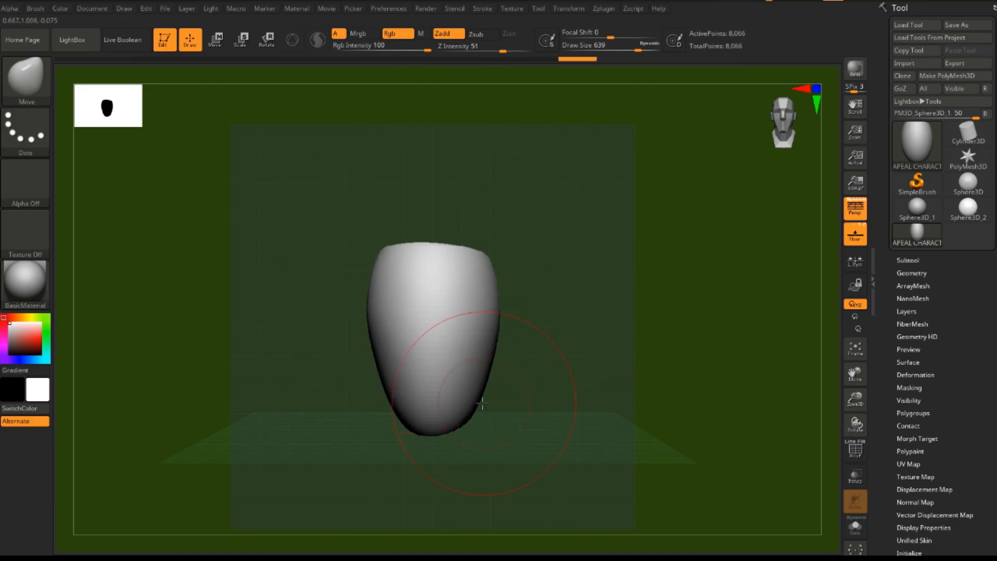
drag(473, 411, 482, 367)
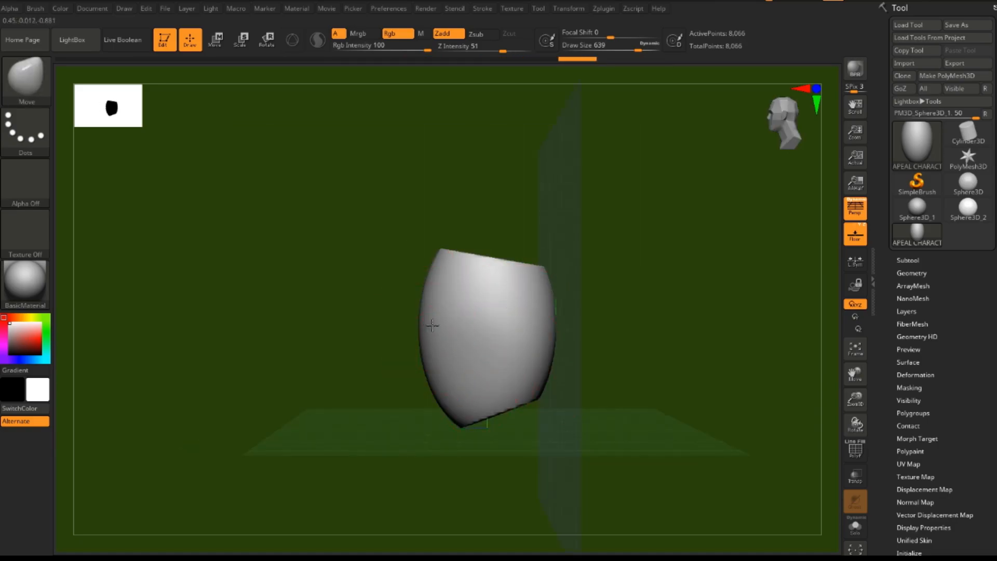
Step: Push the front and back contours of the form slightly inward in side view with the Move brush
drag(432, 325, 440, 322)
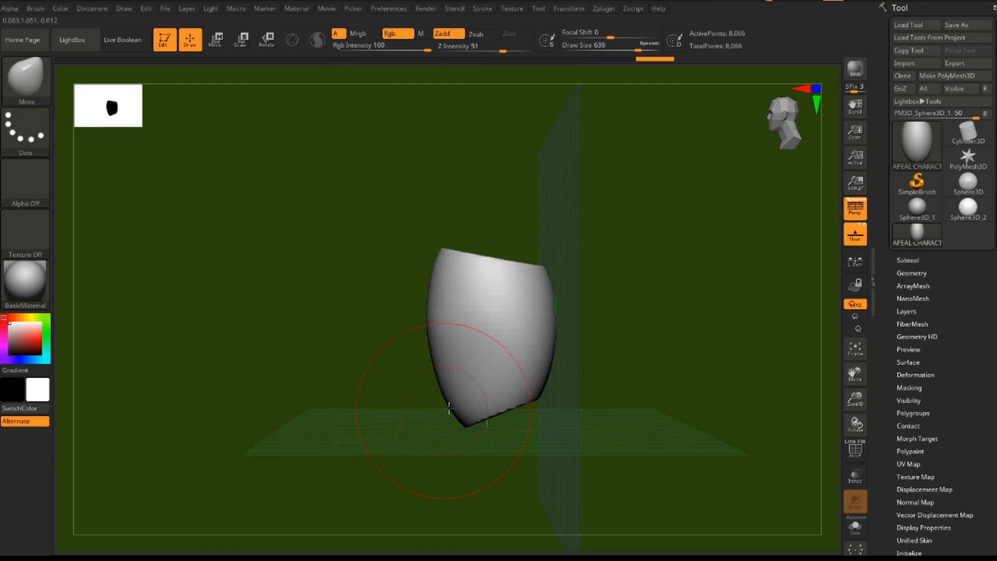
drag(552, 333, 547, 330)
drag(541, 388, 533, 390)
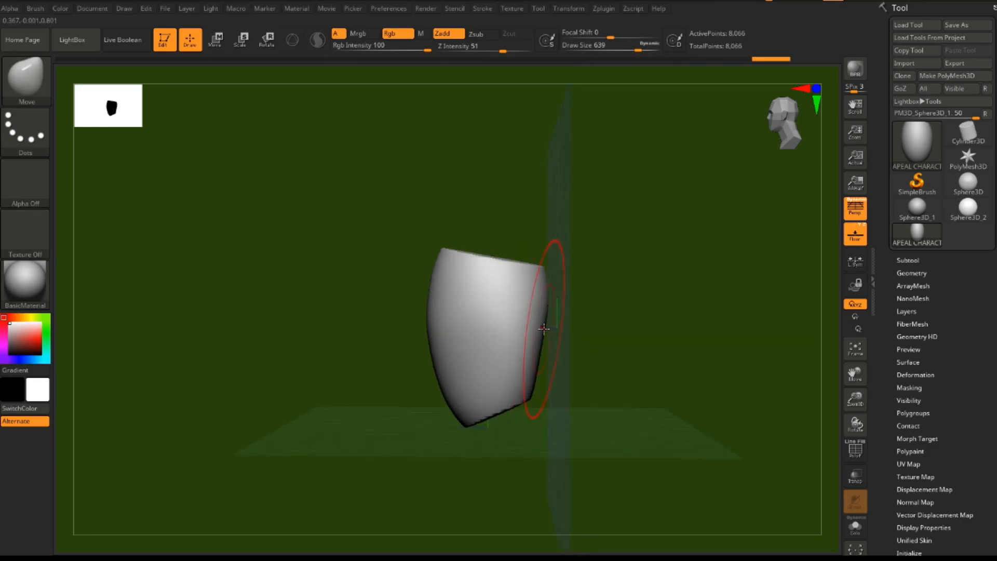
Step: Pull the form's back contour slightly outward in side view with the Move brush
drag(543, 329, 548, 327)
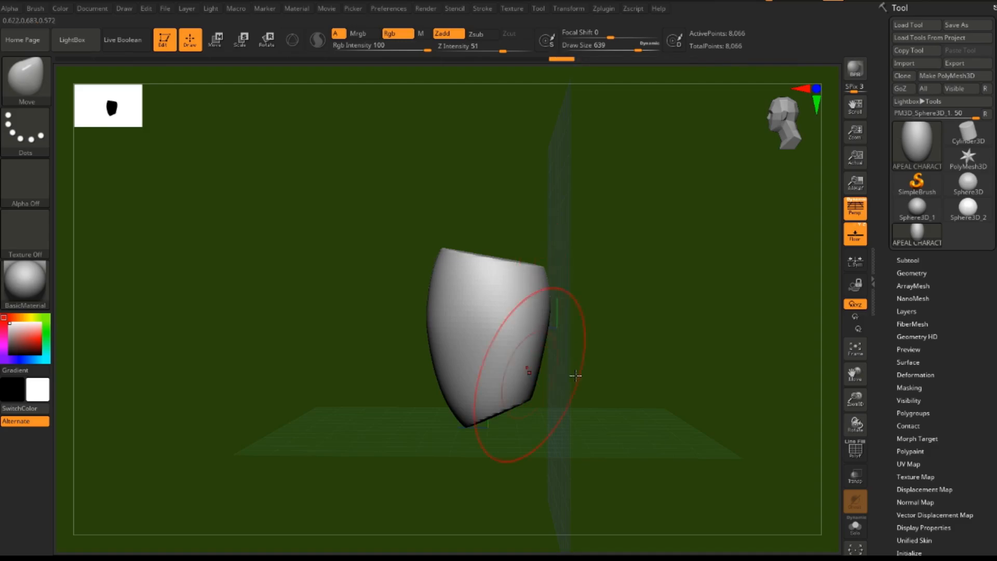
shift+drag(574, 374, 590, 382)
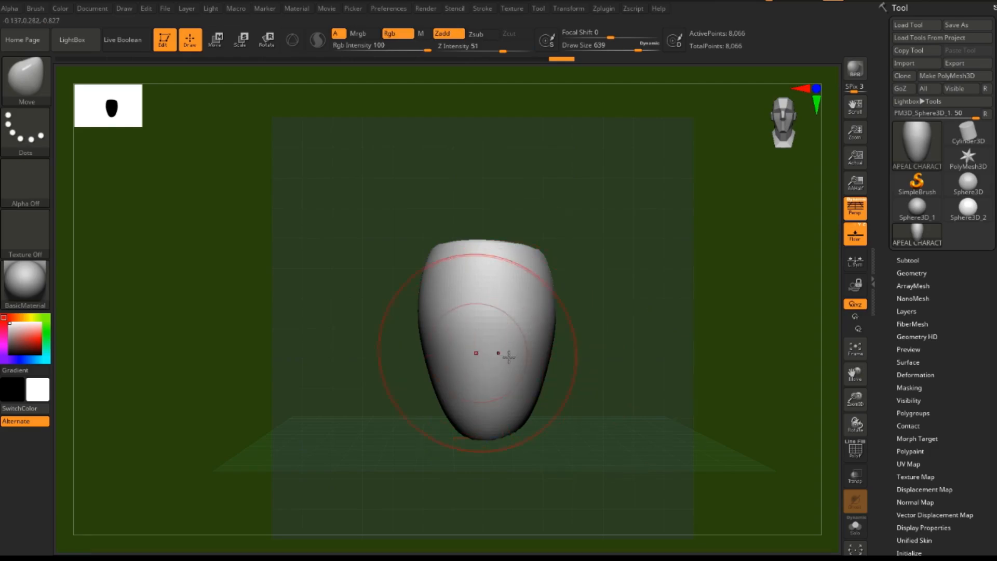
Step: Switch to the Clay brush and set its draw size to 331 and Z Intensity to 10
key(s)
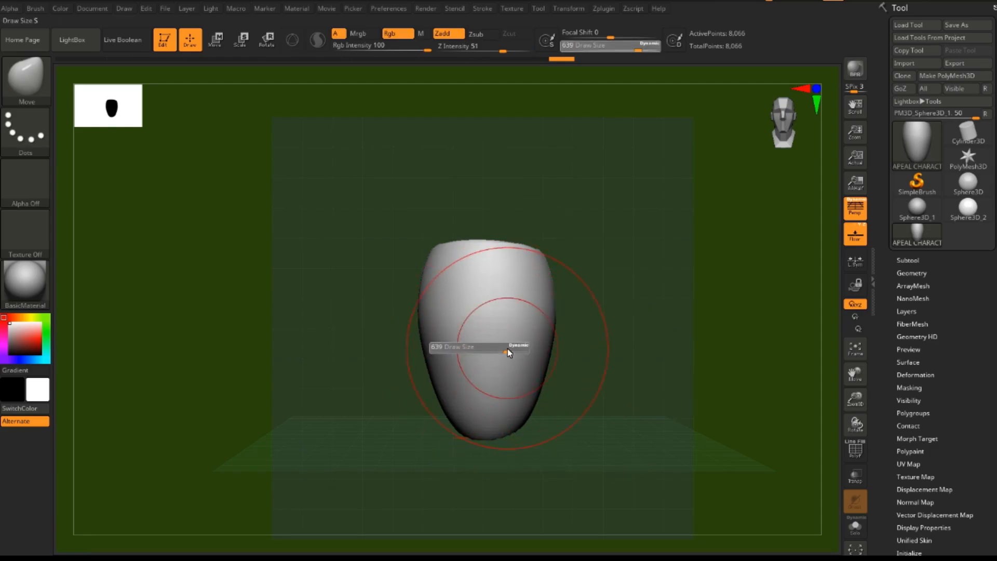
drag(506, 348, 494, 348)
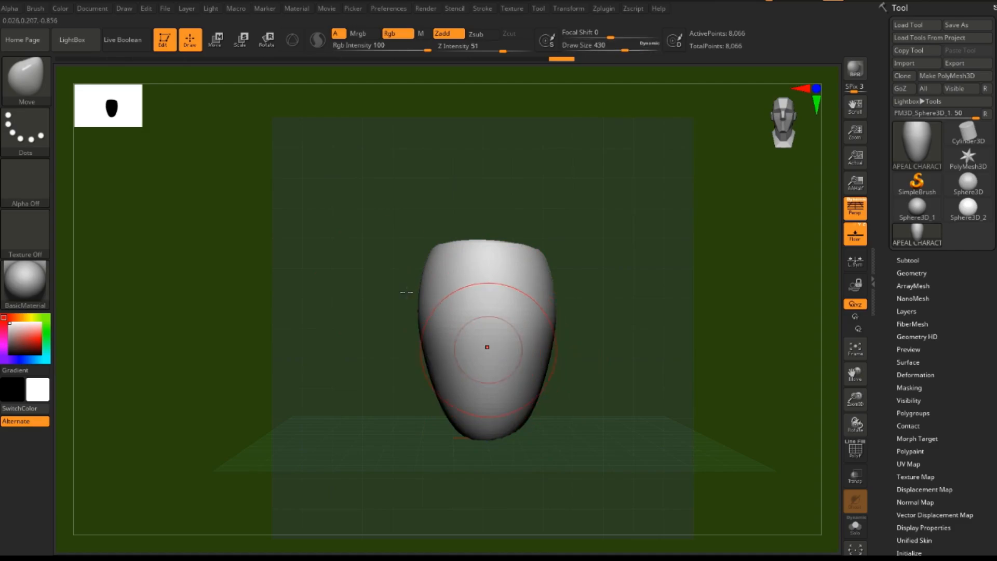
key(b)
key(c)
key(b)
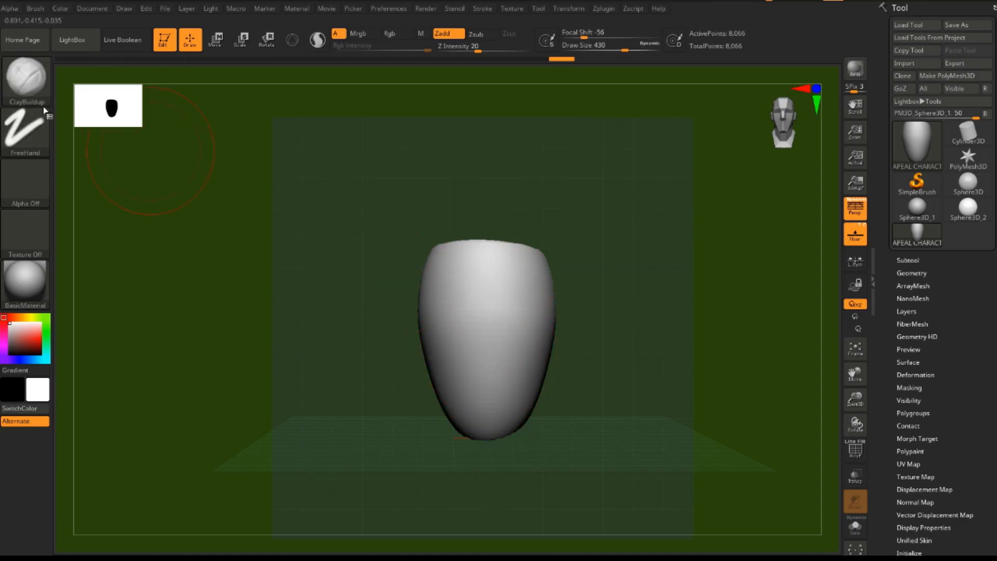
key(b)
key(c)
key(l)
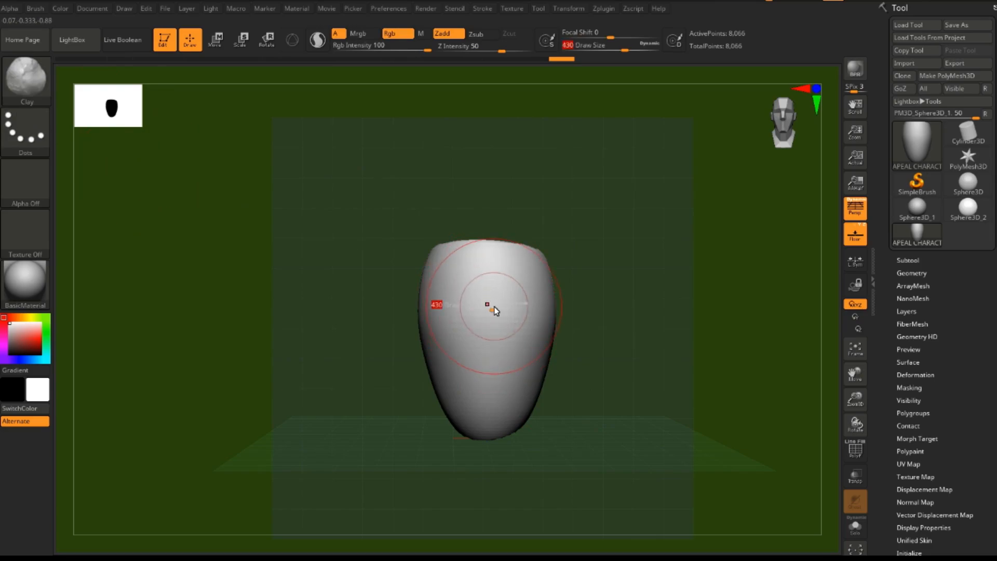
drag(495, 310, 486, 308)
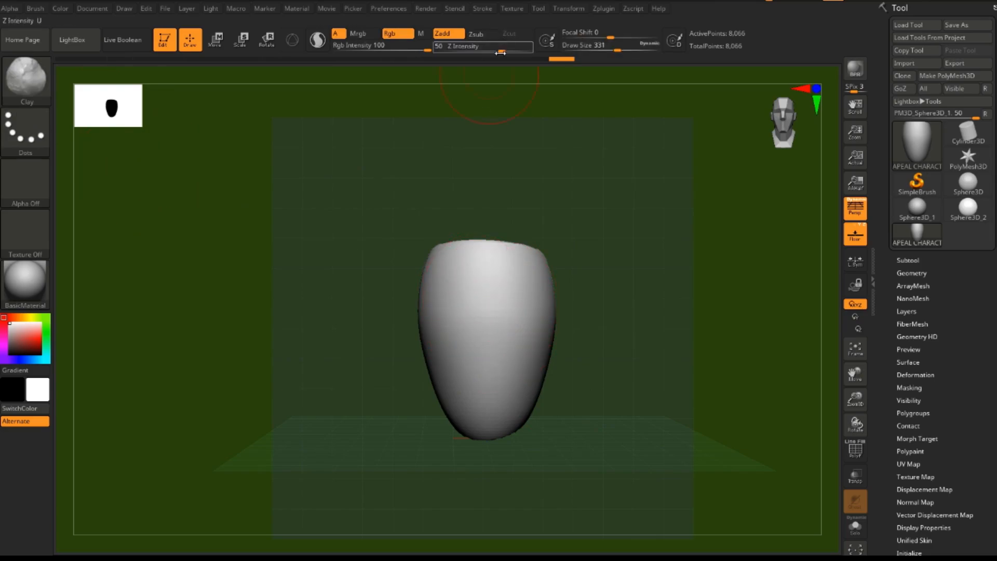
drag(500, 52, 466, 51)
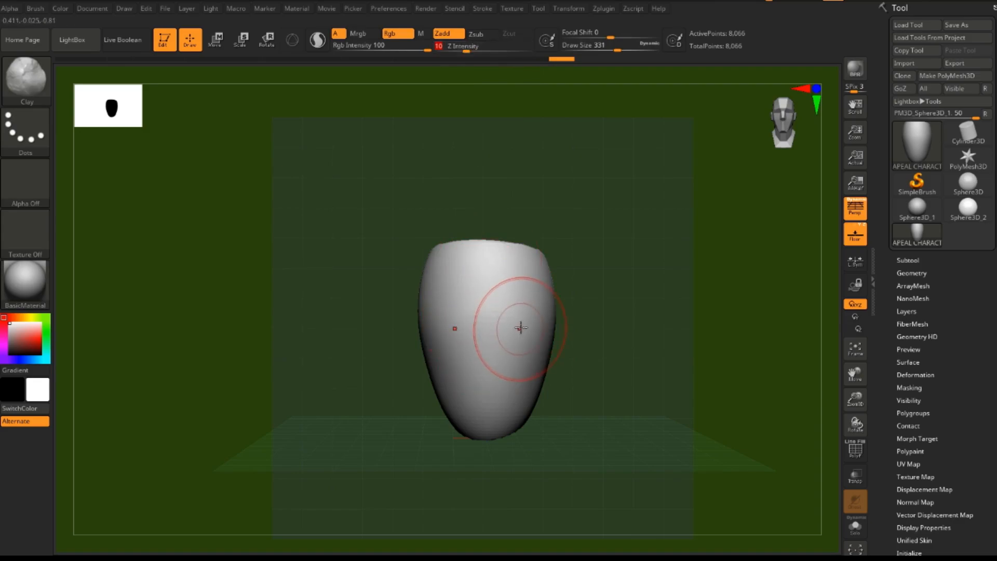
Step: Build up a raised band across the form's front middle with the Clay brush, reducing the draw size to 149
mouse_move(521, 327)
mouse_down()
mouse_move(491, 321)
mouse_move(486, 290)
mouse_move(469, 290)
mouse_move(518, 321)
mouse_move(410, 343)
mouse_move(471, 351)
mouse_move(559, 387)
mouse_up()
key(f)
key(s)
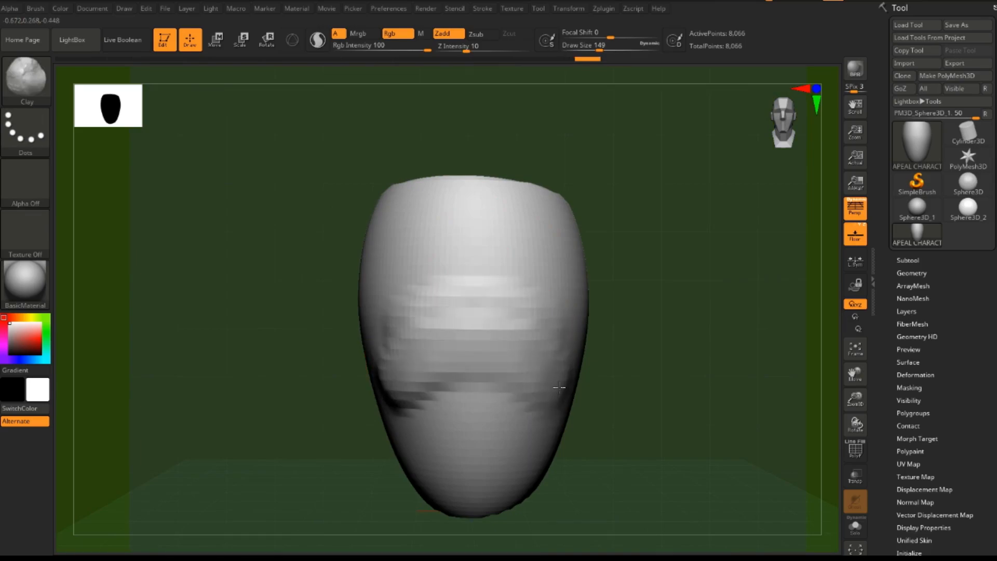
drag(439, 335, 494, 340)
drag(612, 373, 545, 360)
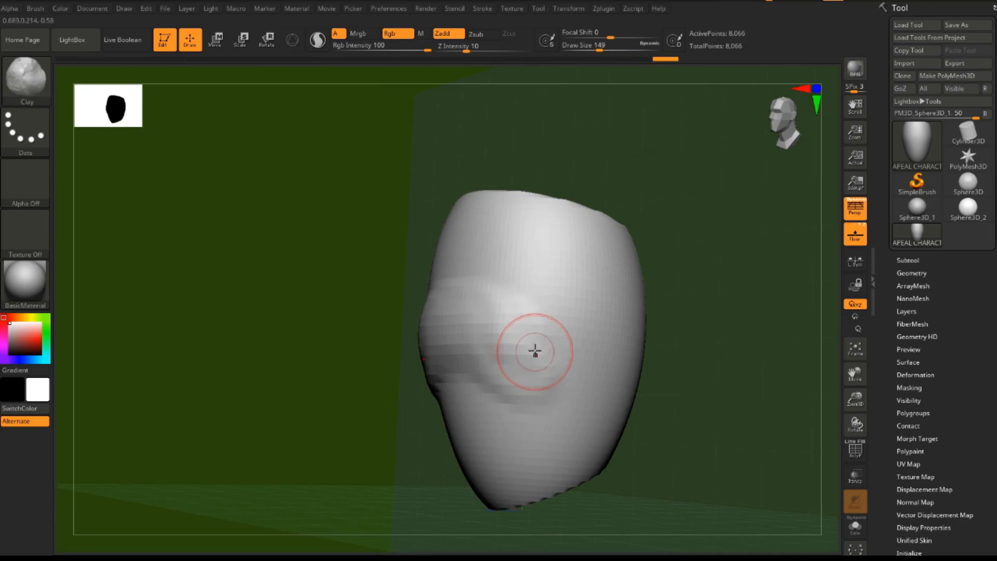
Step: Smooth the raised band into the surrounding surface, lowering the Smooth brush's Z Intensity to 36
shift+drag(487, 305, 429, 347)
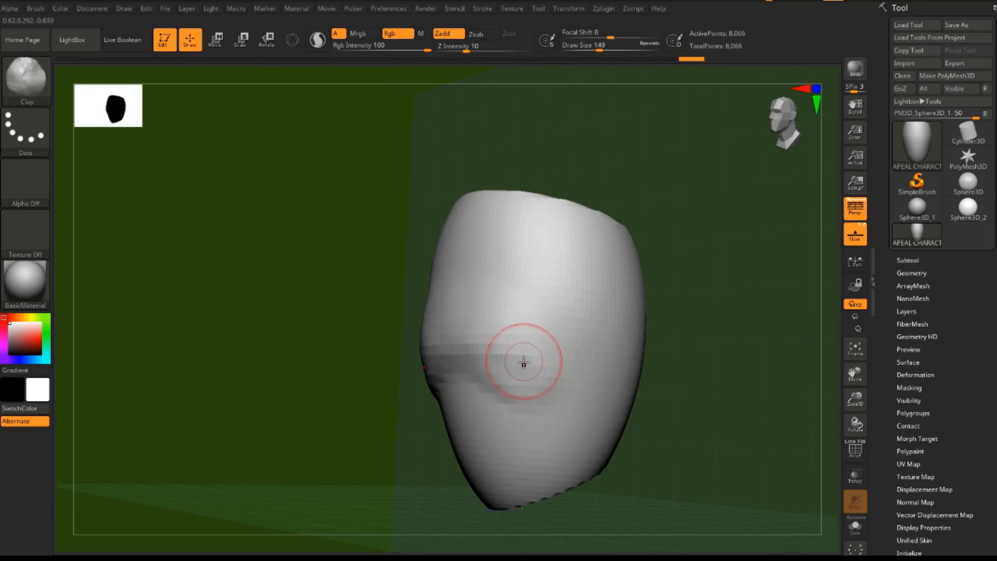
right_drag(522, 362, 537, 363)
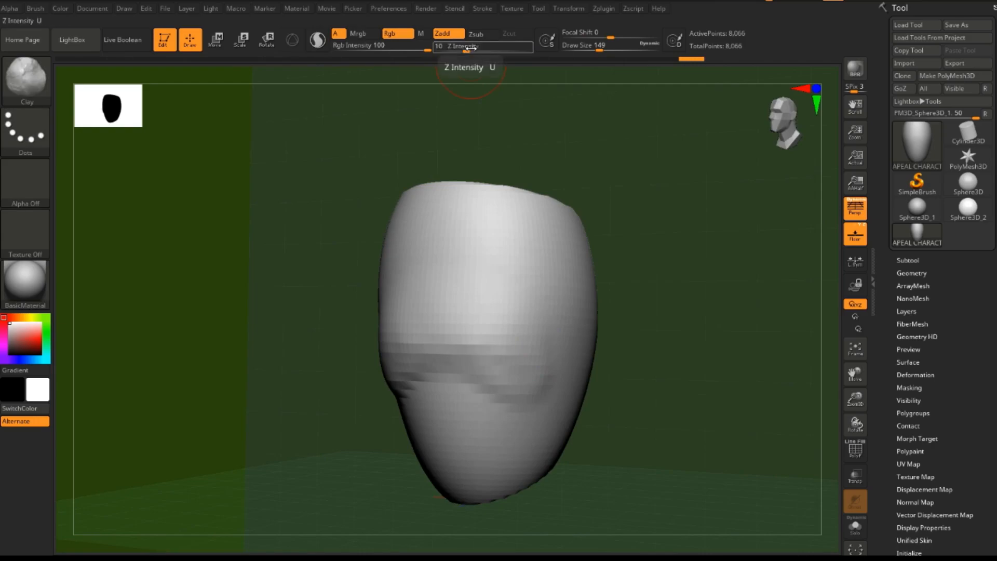
click(466, 50)
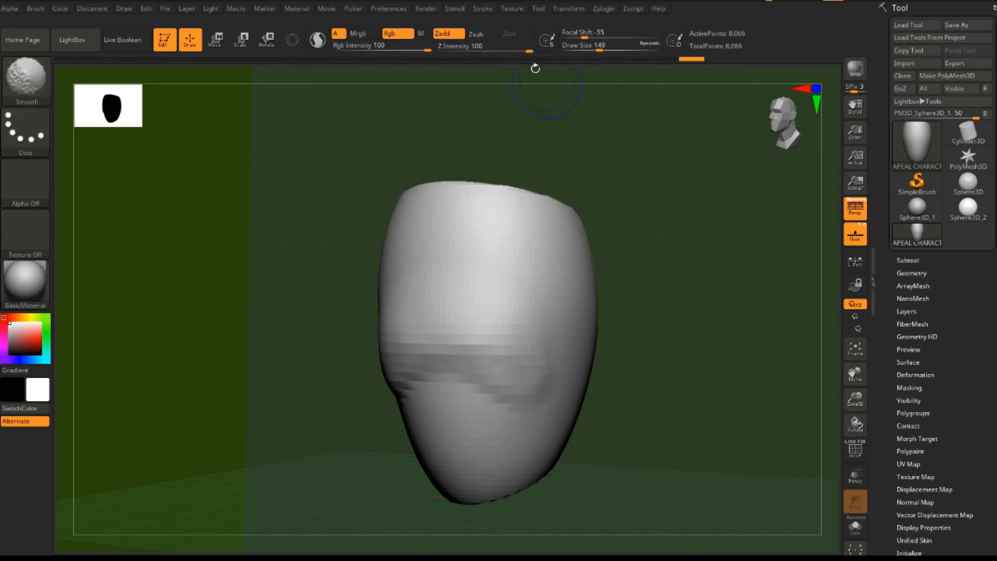
shift+drag(530, 50, 494, 52)
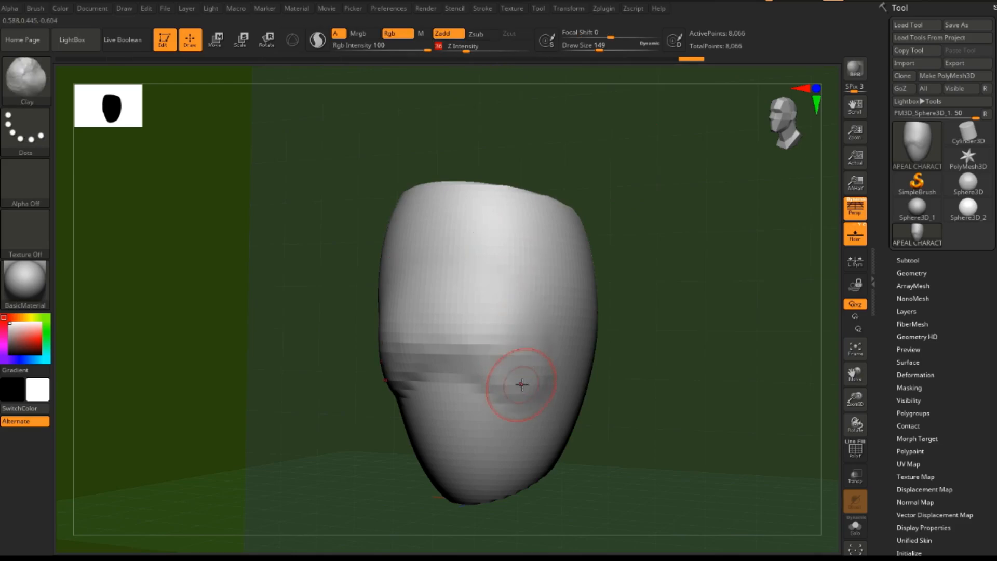
mouse_move(522, 385)
shift+mouse_down()
mouse_move(494, 401)
mouse_move(494, 314)
shift+mouse_up()
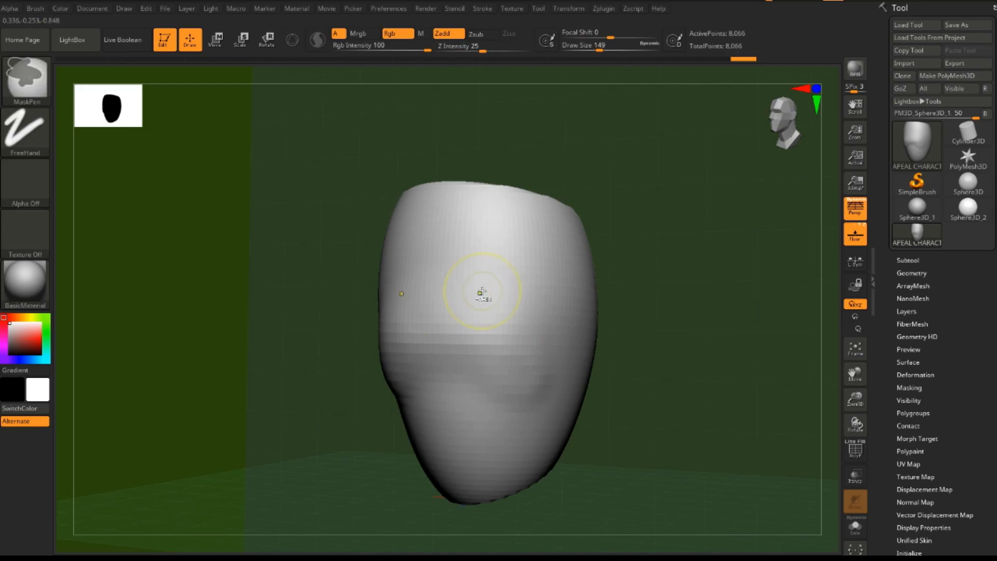
Step: Subdivide the mesh once
click(912, 272)
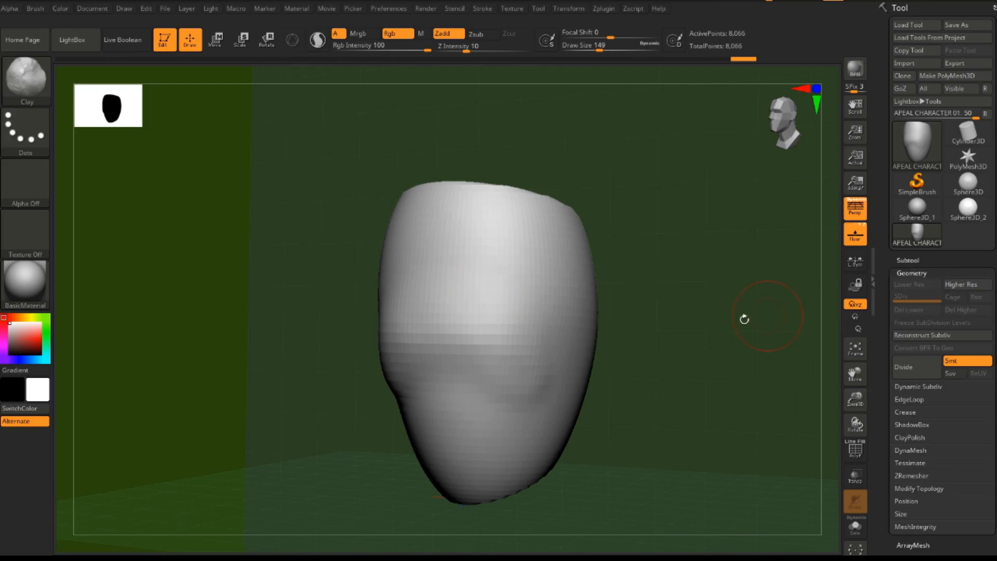
key(ctrl)
key(ctrl+d)
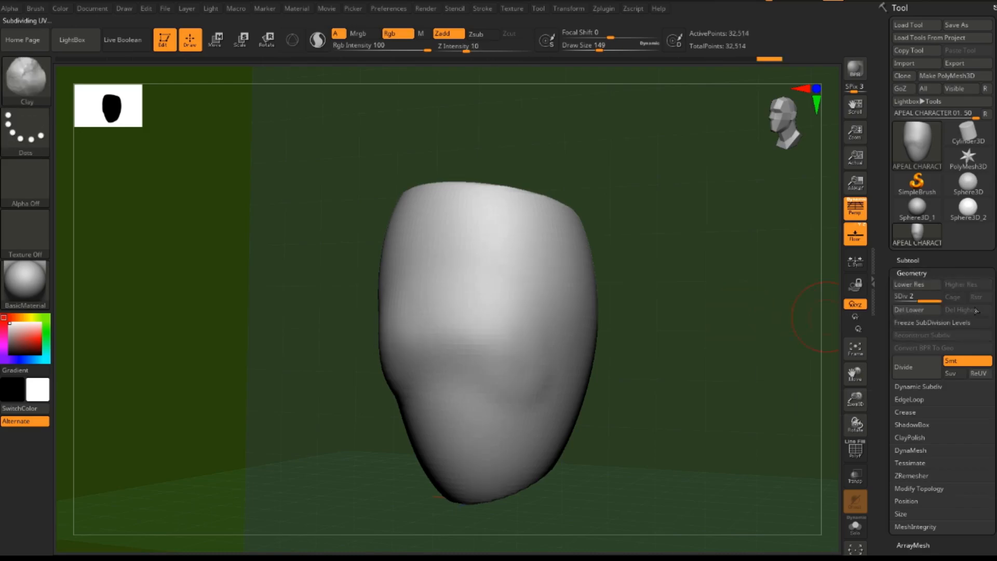
Step: Smooth the bulge and its lower edge on both sides of the subdivided form
shift+drag(612, 344, 599, 342)
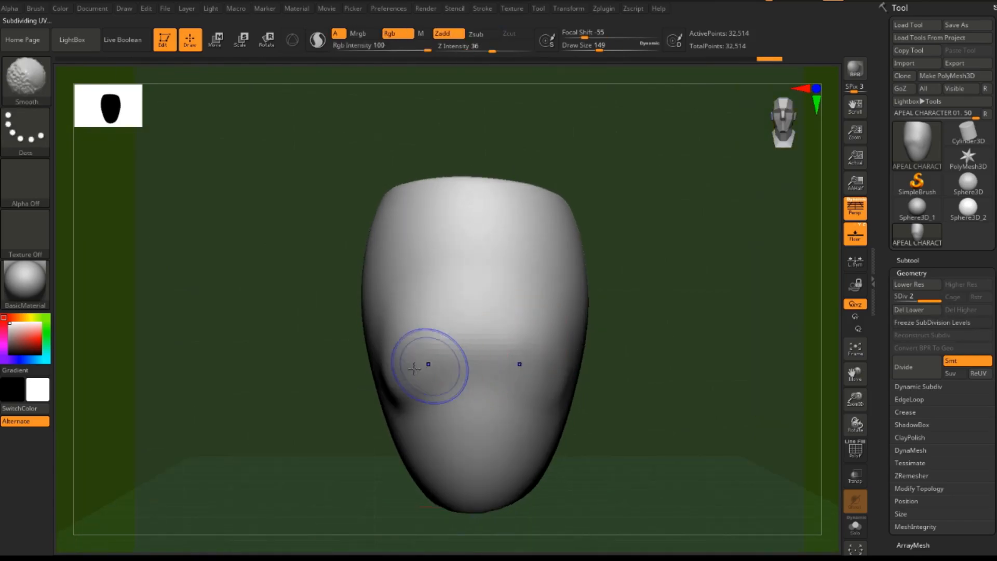
shift+drag(424, 359, 395, 405)
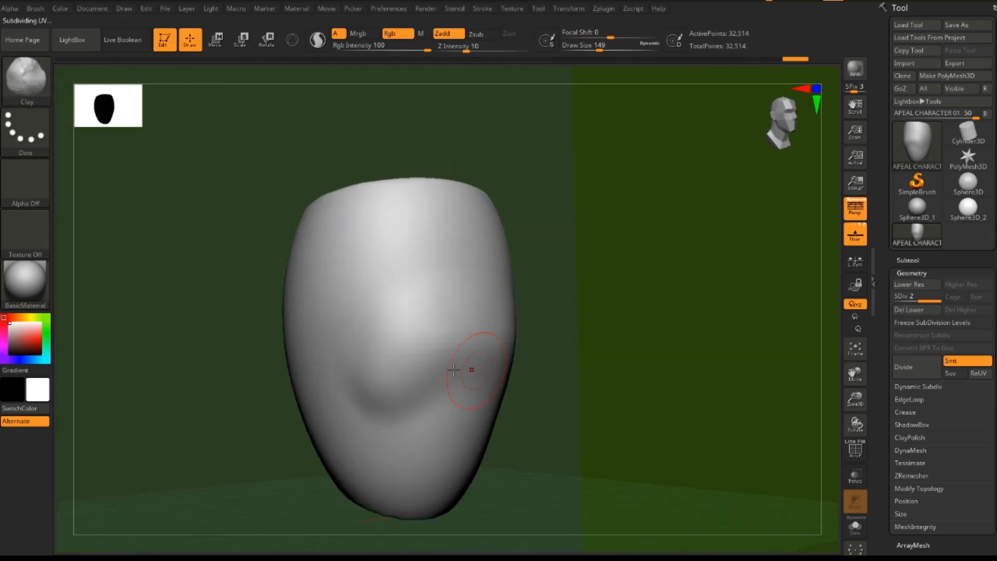
mouse_move(468, 368)
right_down()
mouse_move(416, 382)
mouse_move(376, 370)
right_up()
key(shift)
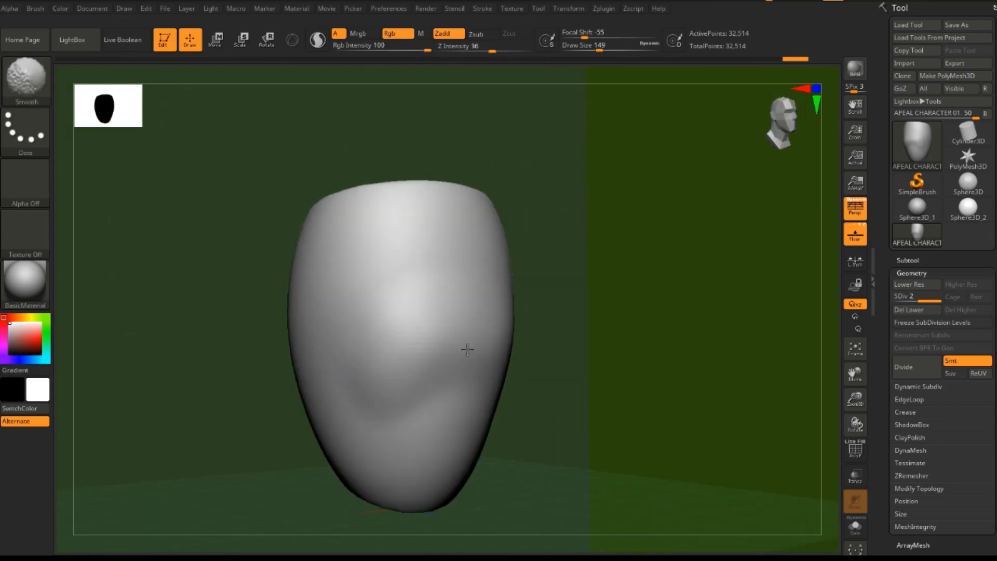
mouse_move(456, 390)
right_down()
mouse_move(442, 383)
mouse_move(463, 383)
right_up()
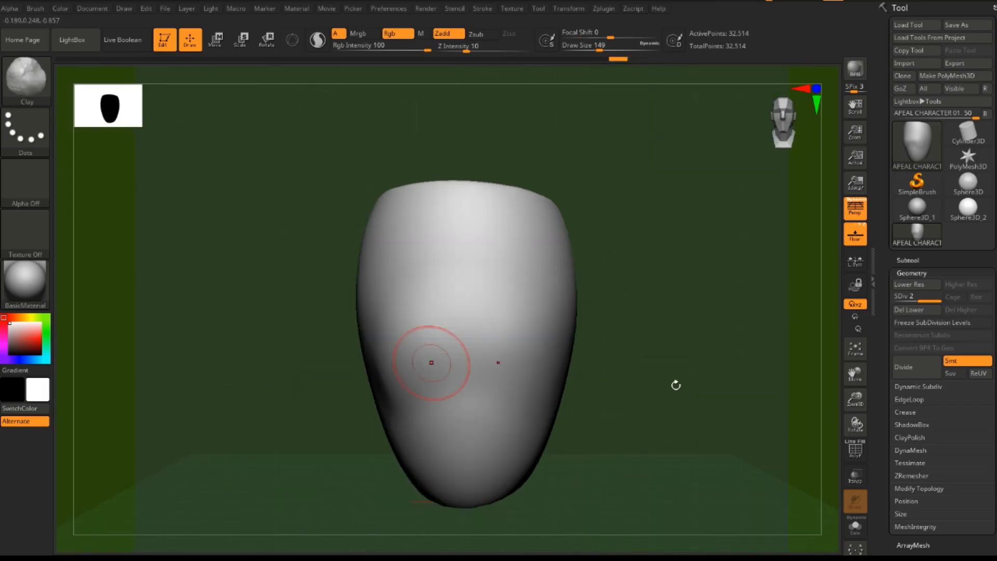
Step: Delete the lower subdivision level and apply Mirror And Weld to make the form symmetrical
click(919, 488)
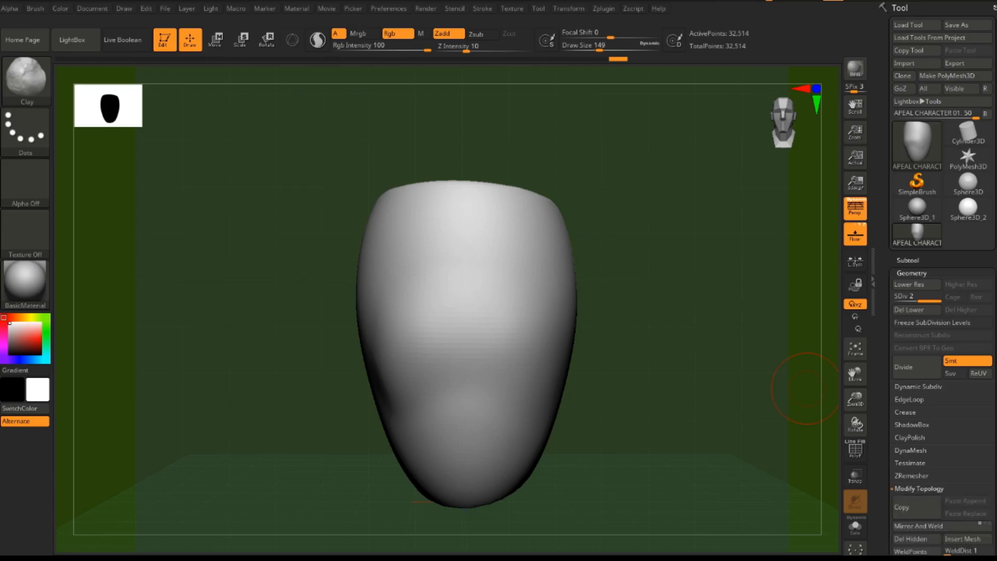
scroll(905, 385, down, 3)
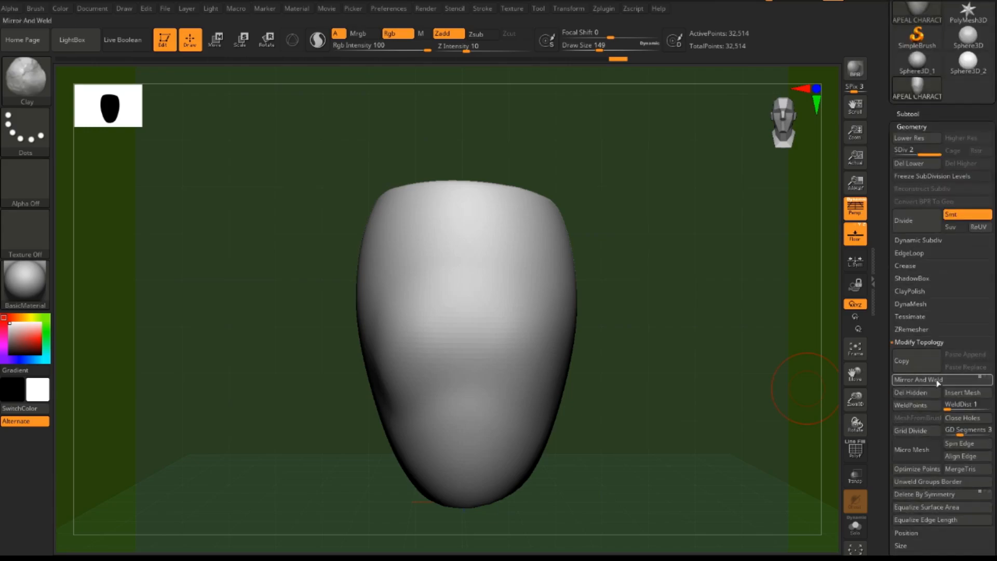
click(923, 380)
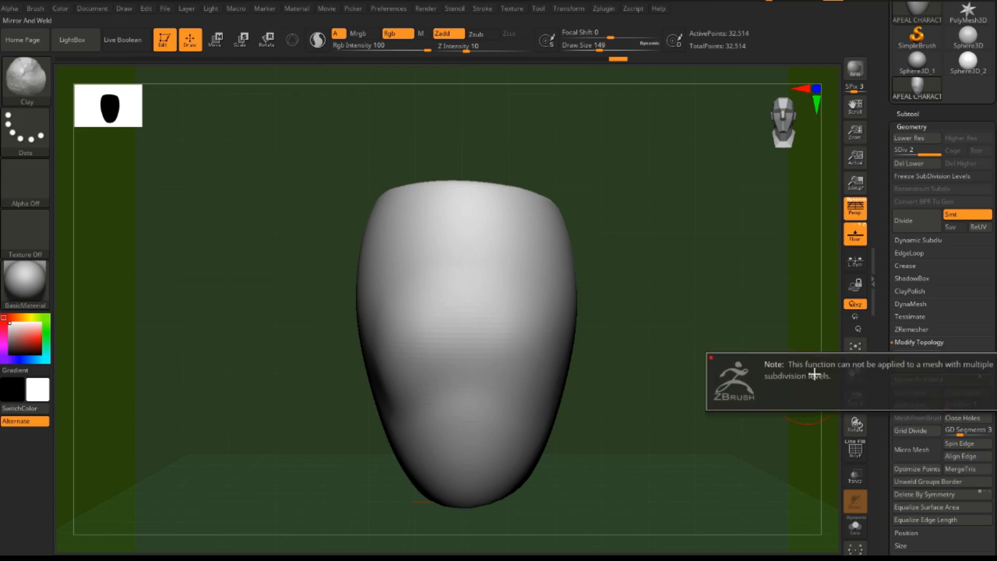
click(907, 164)
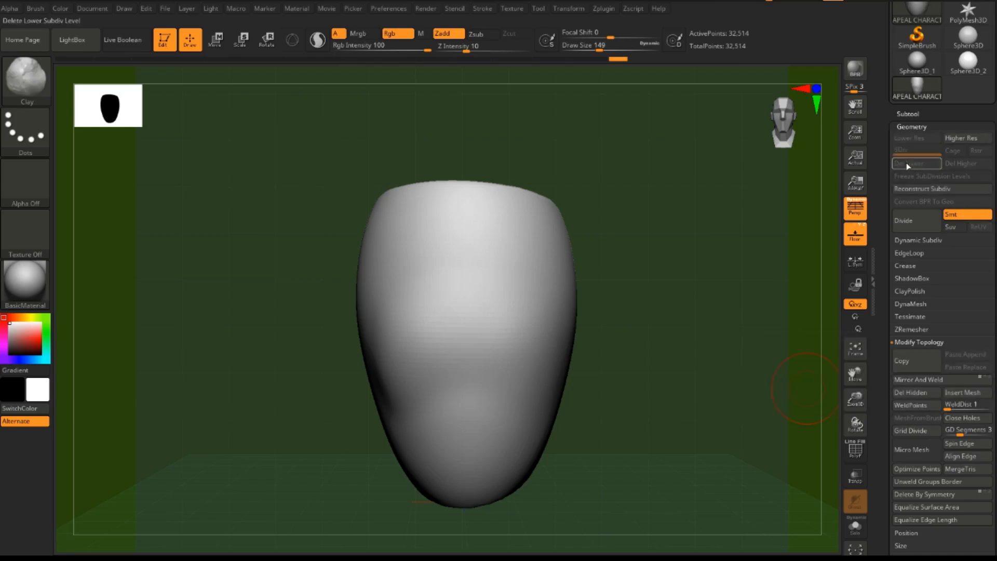
click(920, 381)
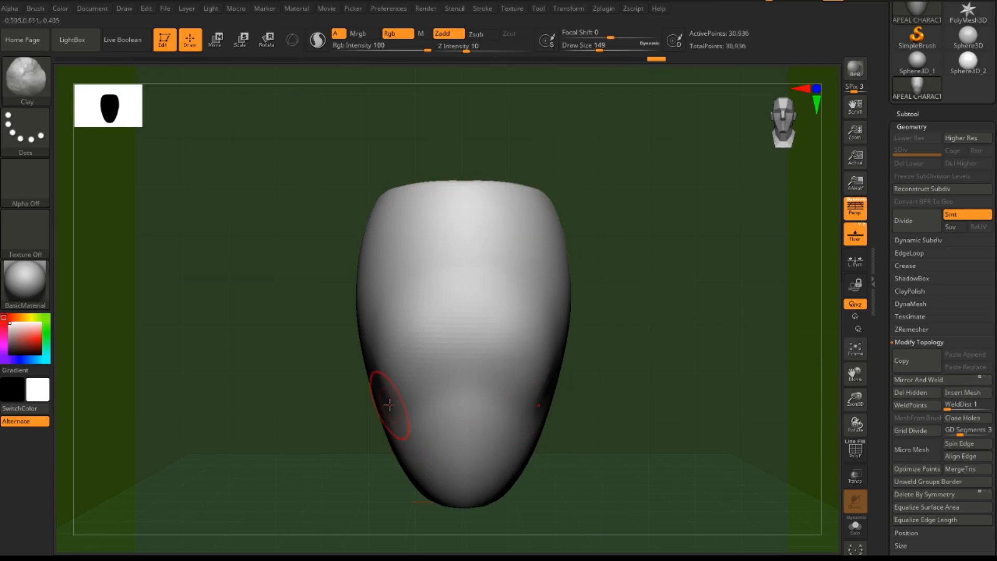
Step: Smooth the middle and lower front of the mirrored form
right_drag(441, 400, 379, 383)
mouse_move(378, 383)
shift+mouse_down()
mouse_move(404, 358)
mouse_move(442, 389)
shift+mouse_up()
right_drag(450, 390, 436, 388)
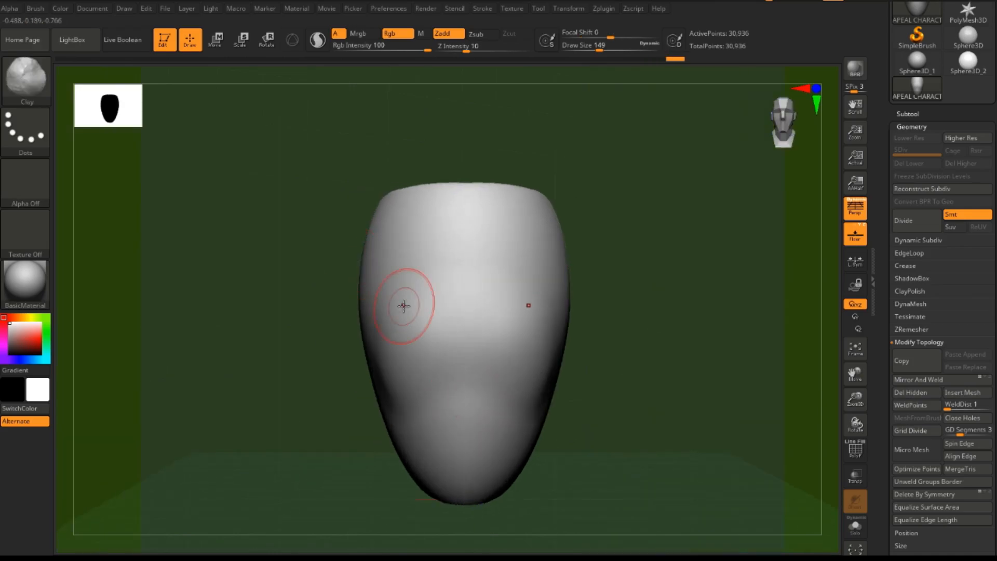
Step: Switch to the DamStandard brush
key(b)
key(d)
key(s)
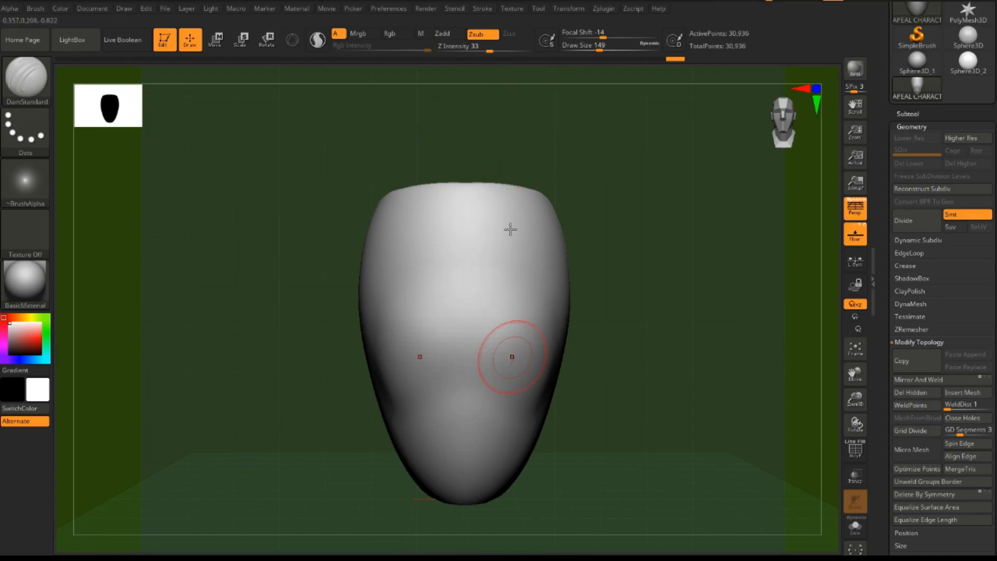
Step: Try to carve a horizontal crease across the form's front with DamStandard at Z Intensity 13
drag(487, 51, 479, 51)
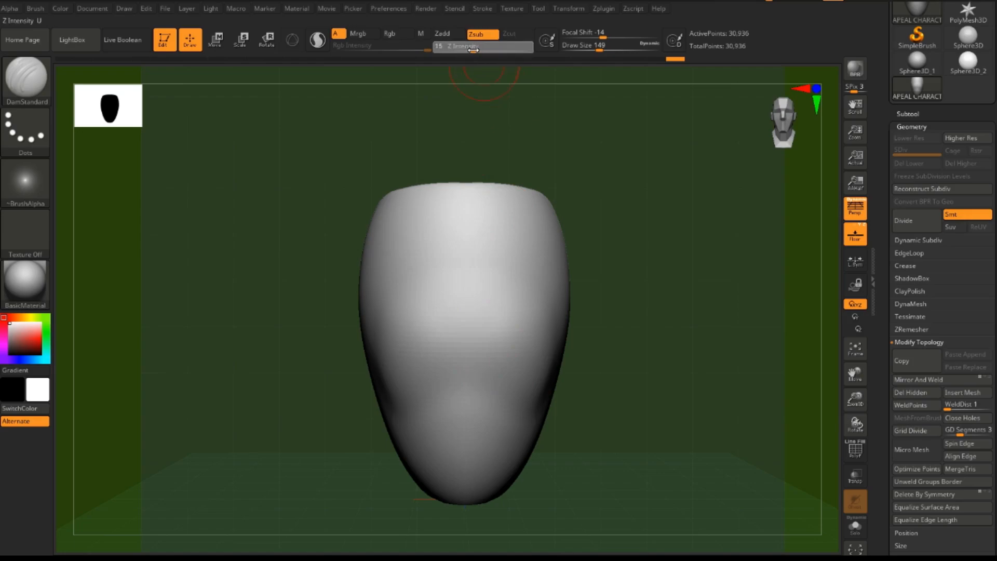
drag(471, 50, 469, 51)
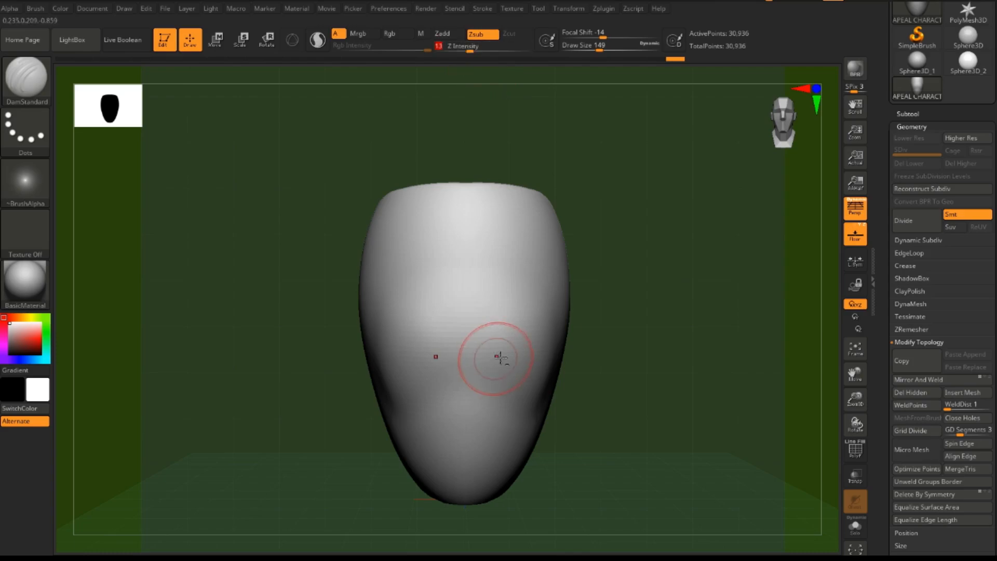
drag(525, 355, 457, 349)
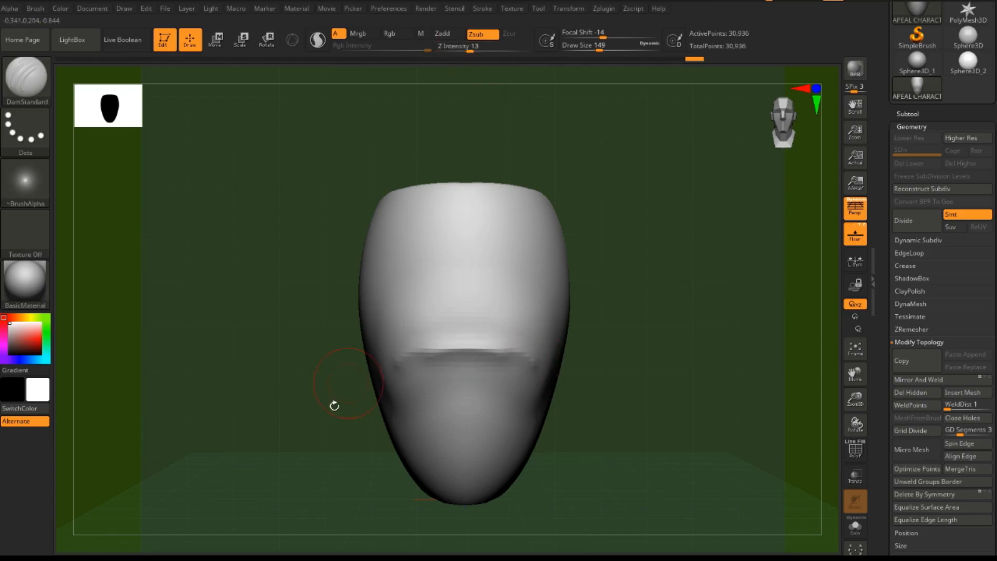
shift+drag(540, 367, 538, 366)
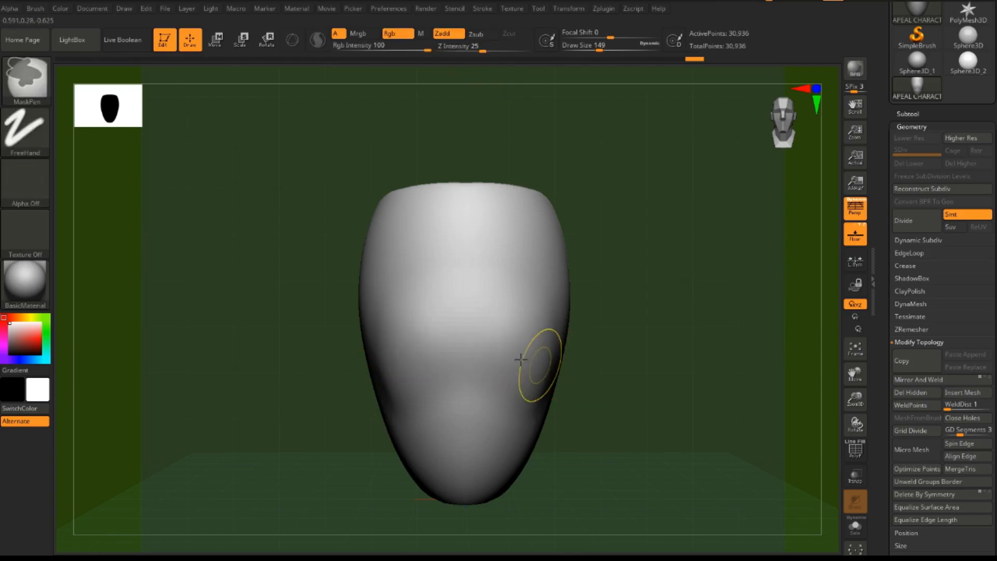
Step: Subdivide the mesh again and carve two arched creases across the lower front with DamStandard at Z Intensity 5
key(ctrl+d)
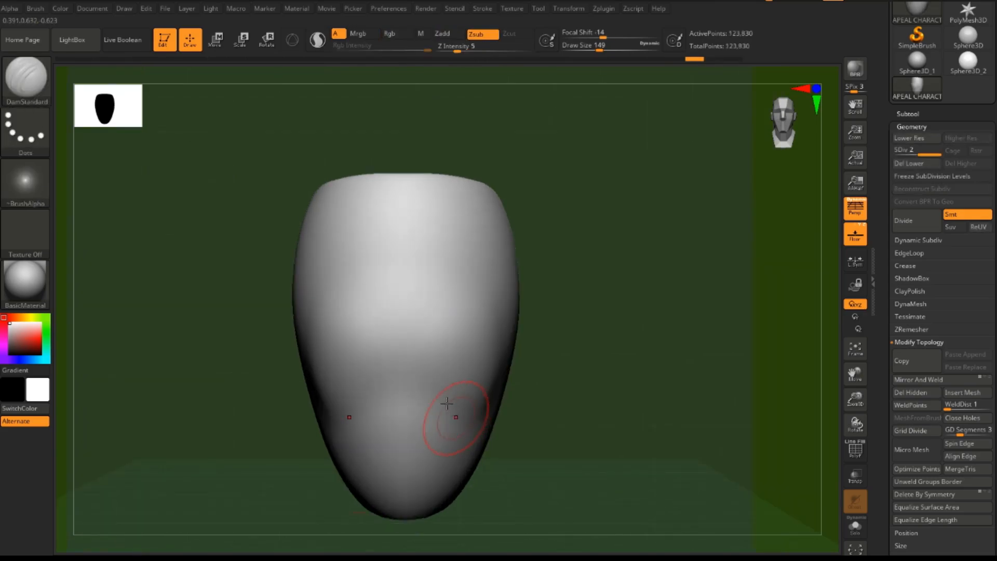
mouse_move(456, 412)
mouse_down()
mouse_move(429, 392)
mouse_move(390, 392)
mouse_up()
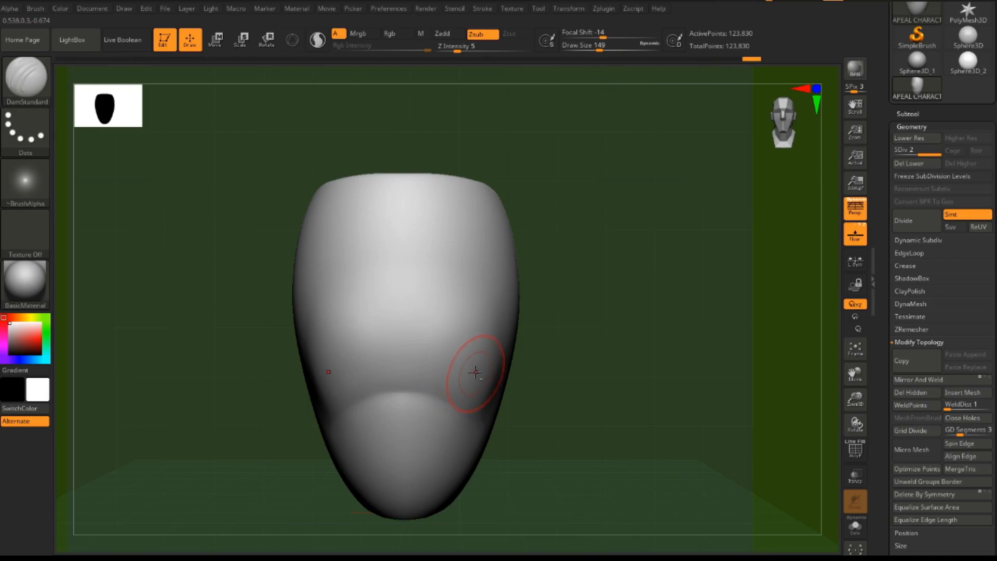
drag(438, 349, 368, 354)
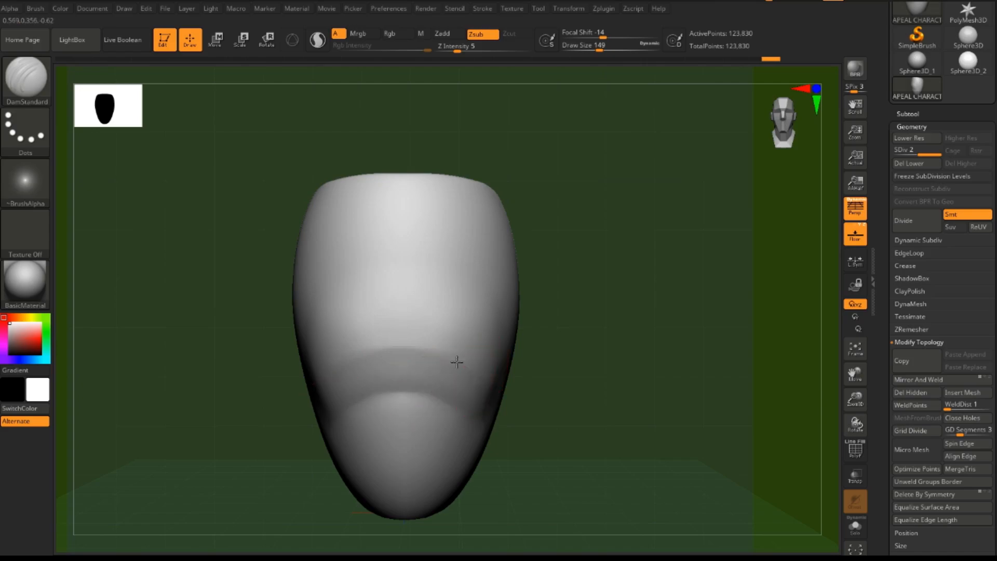
Step: Work over the upper arched crease on the form's lower front with DamStandard and check it from the side
drag(406, 346, 364, 348)
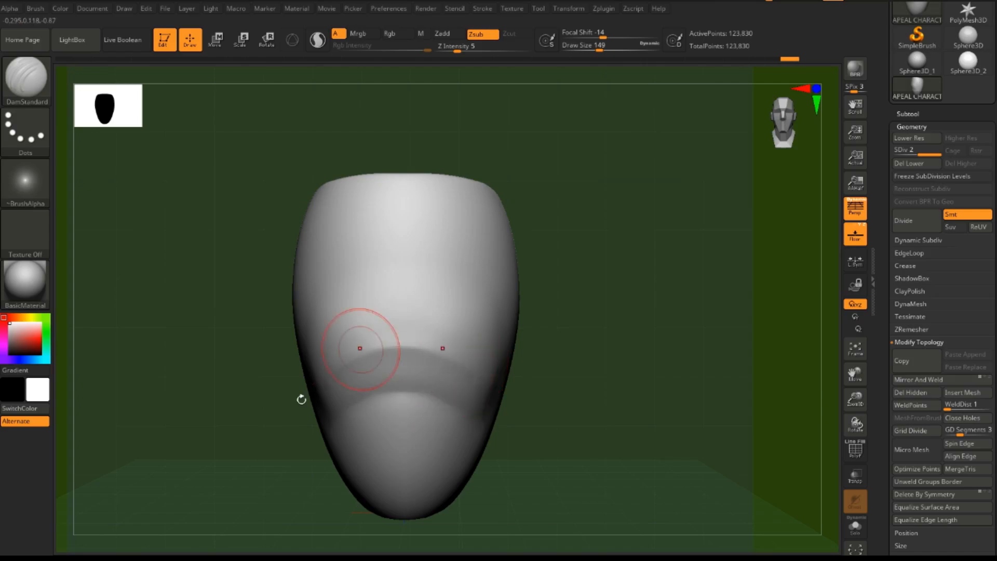
drag(669, 402, 564, 408)
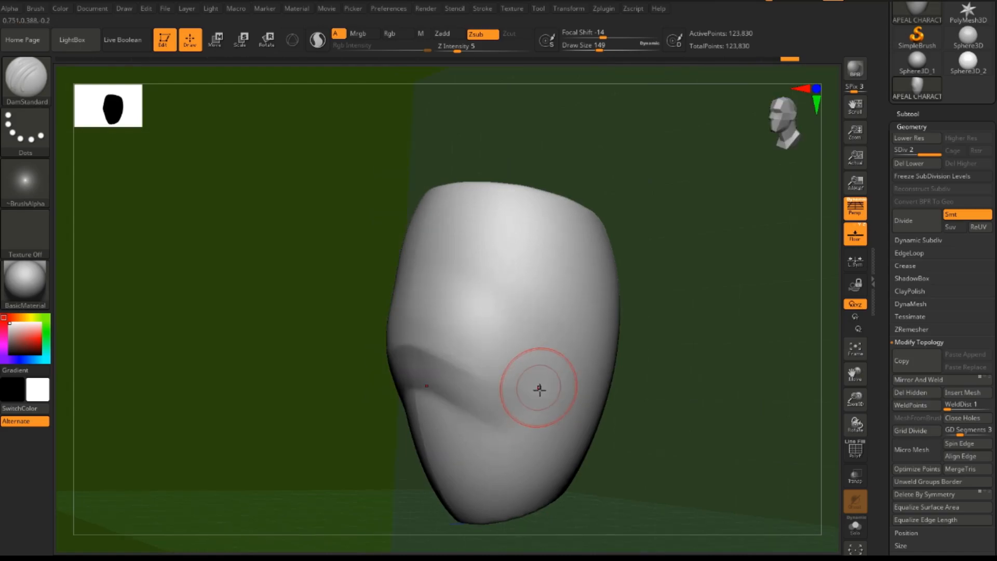
key(shift)
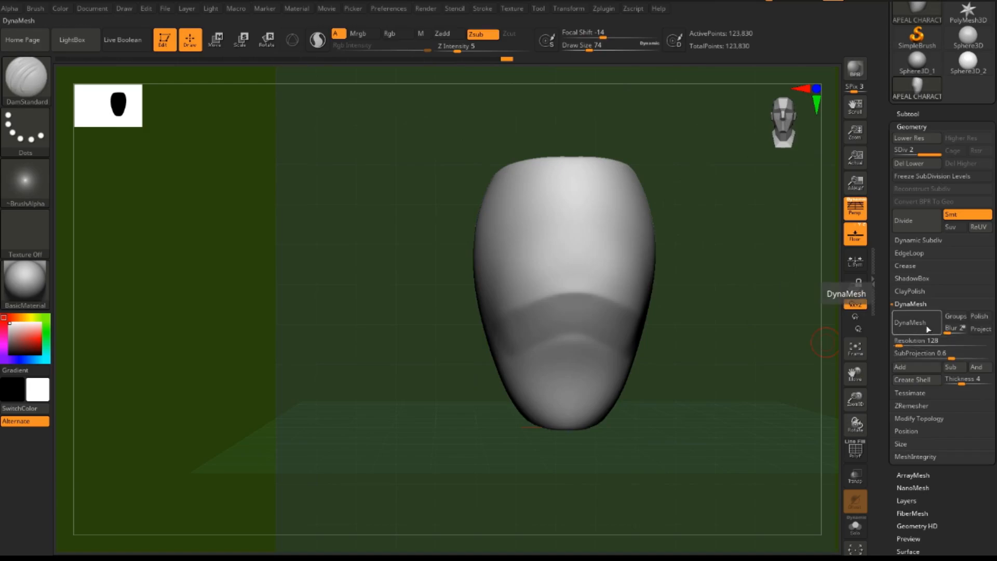
Step: Convert the form to DynaMesh at resolution 128 without freezing its subdivision levels, and check the new topology in wireframe
click(928, 328)
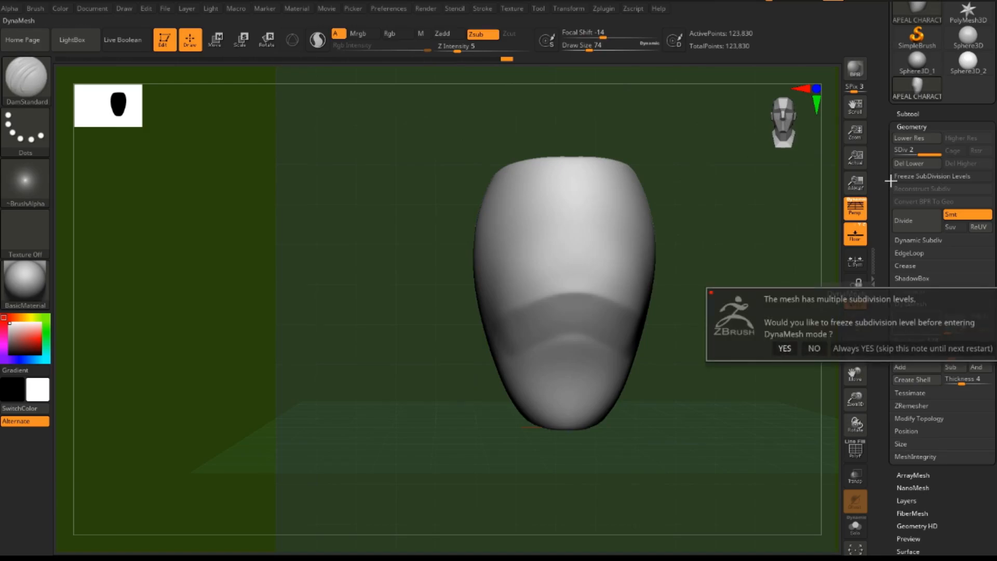
click(813, 348)
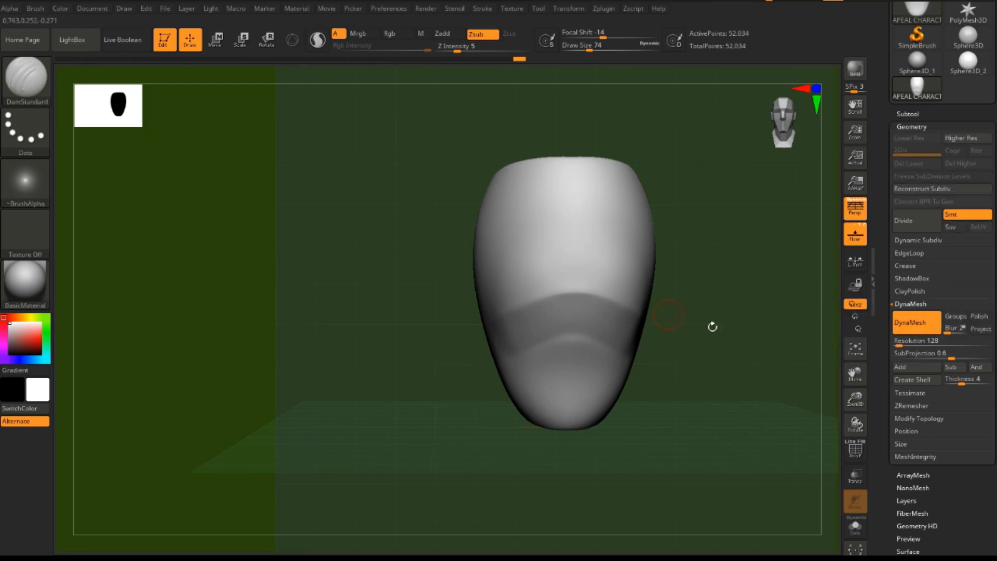
key(space)
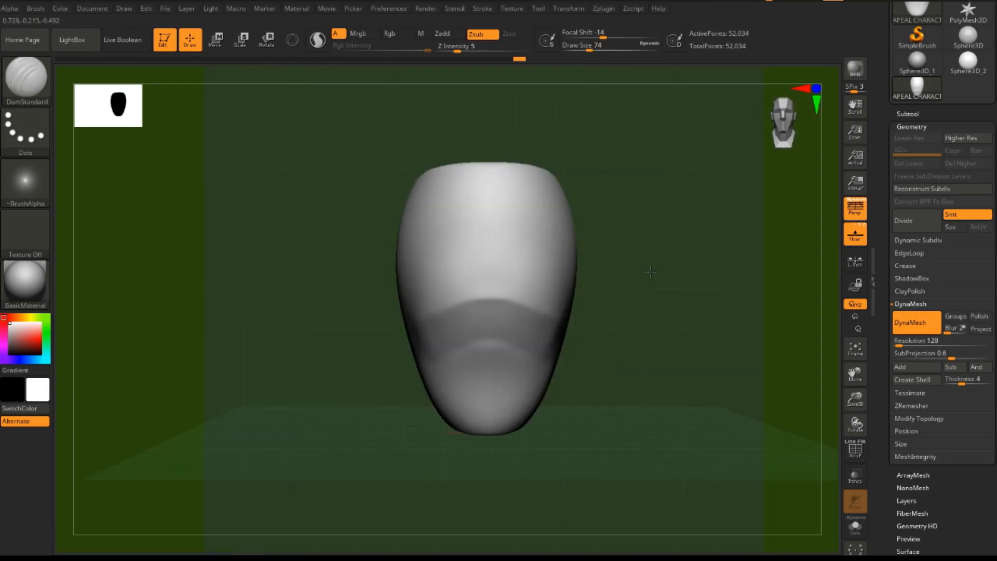
alt+drag(716, 263, 659, 277)
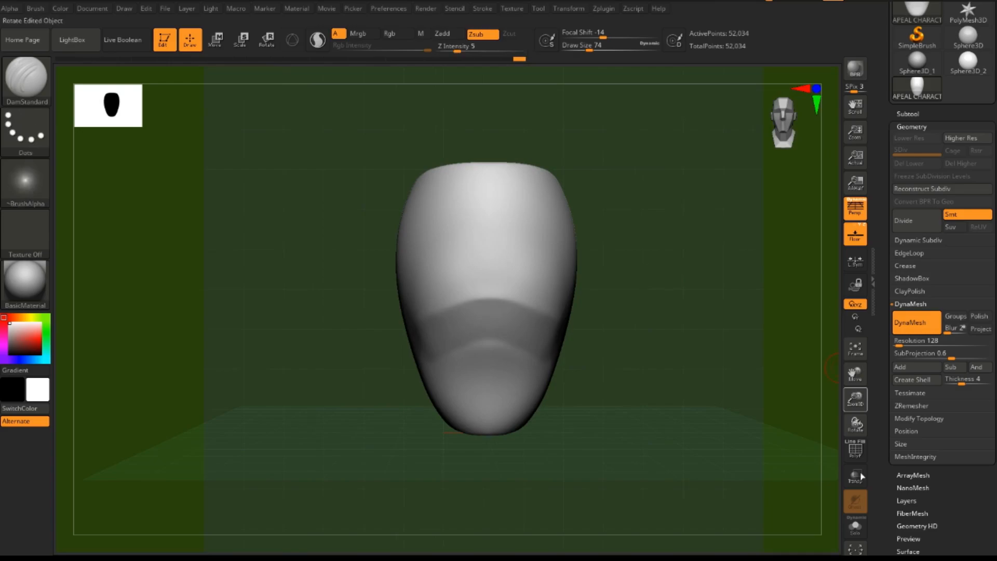
click(853, 449)
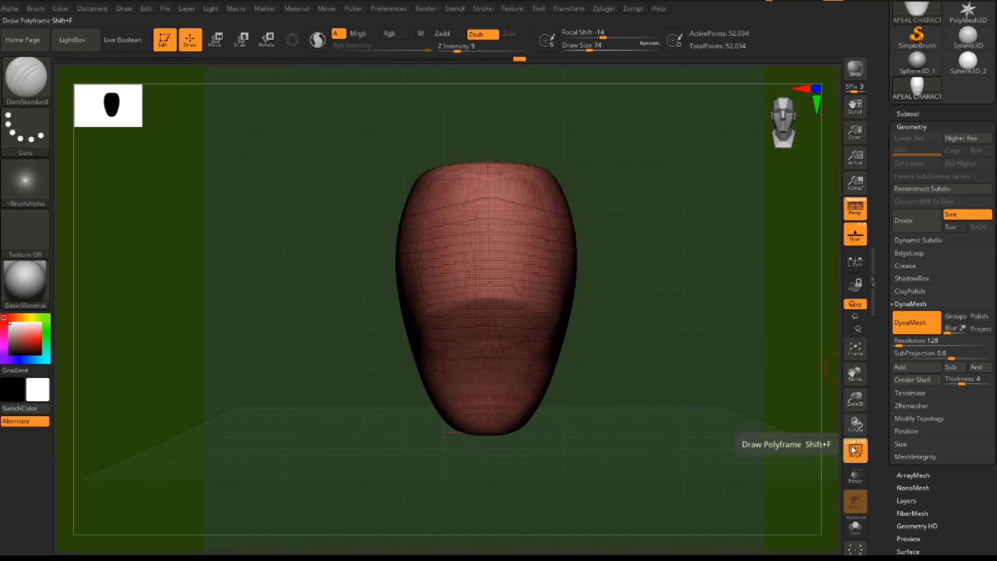
click(853, 449)
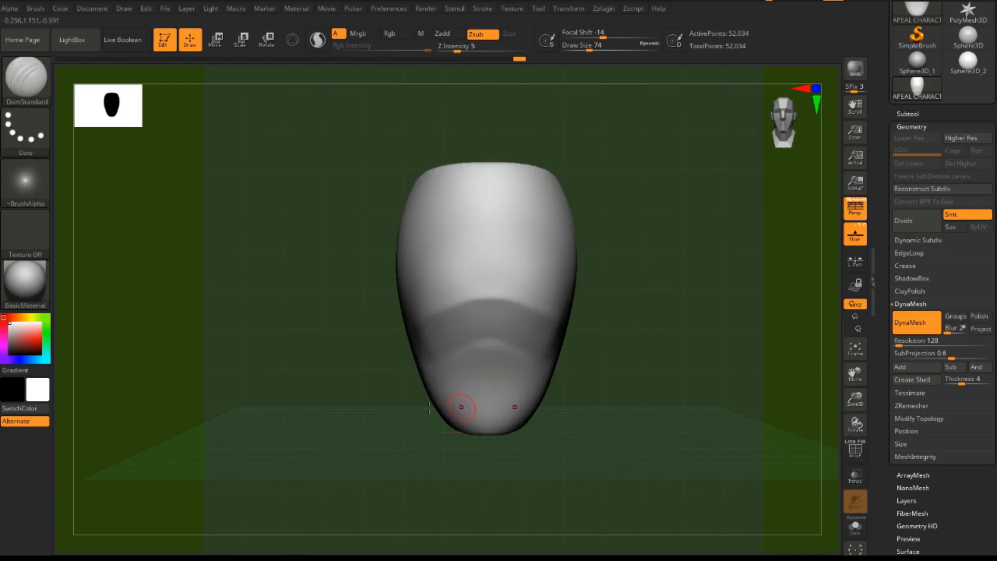
Step: Smooth the outer ends of the arched creases along the sides of the form
mouse_move(463, 403)
right_down()
mouse_move(543, 397)
mouse_move(527, 398)
right_up()
key(shift)
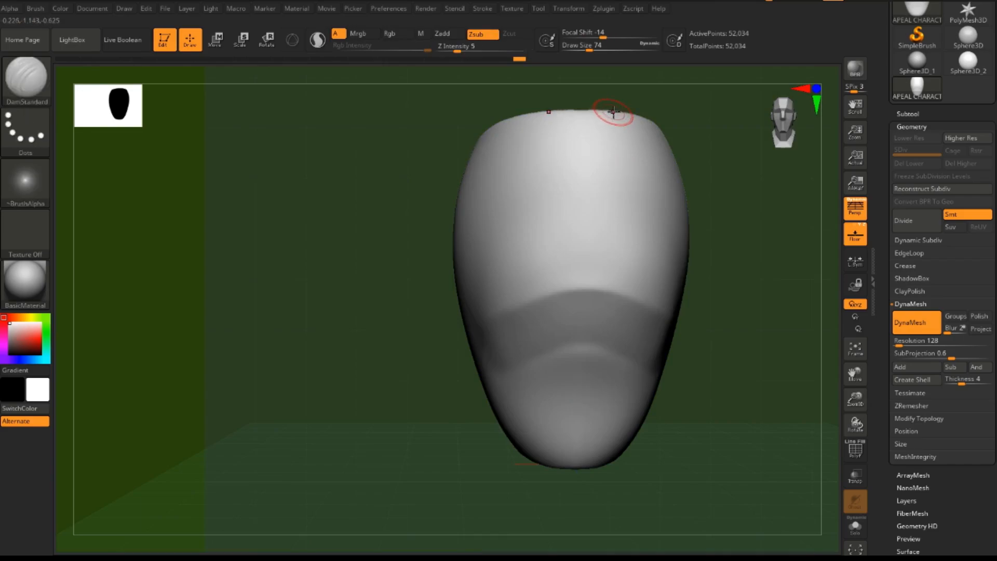
key(shift)
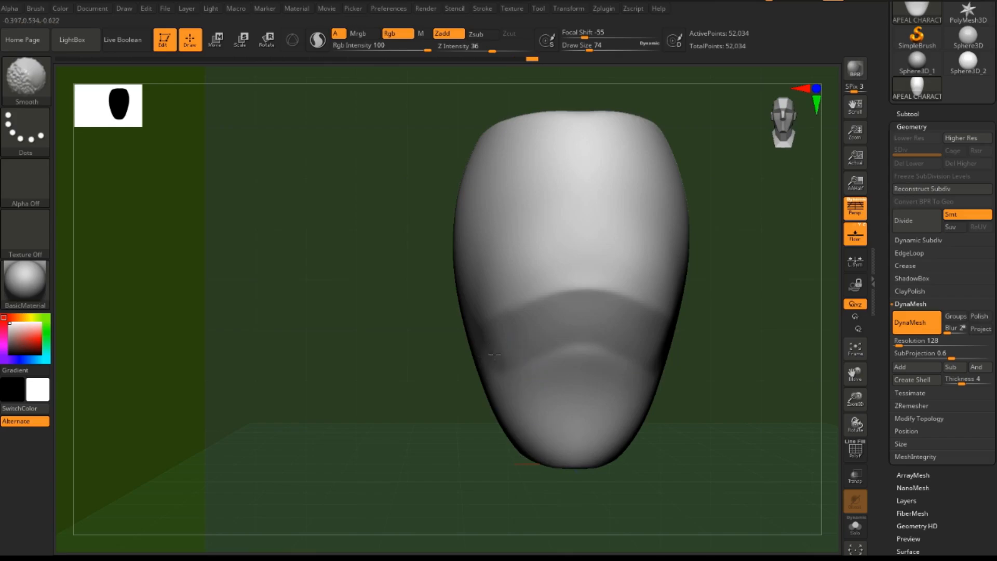
shift+drag(499, 357, 522, 360)
mouse_move(522, 361)
right_down()
mouse_move(538, 350)
mouse_move(528, 352)
right_up()
key(shift)
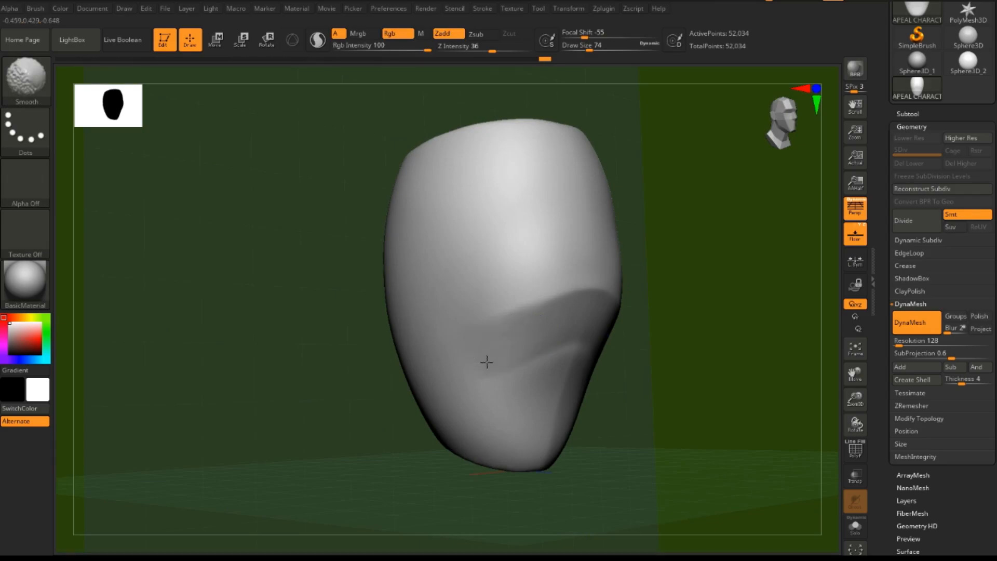
mouse_move(534, 367)
right_down()
mouse_move(505, 383)
mouse_move(596, 406)
right_up()
key(shift)
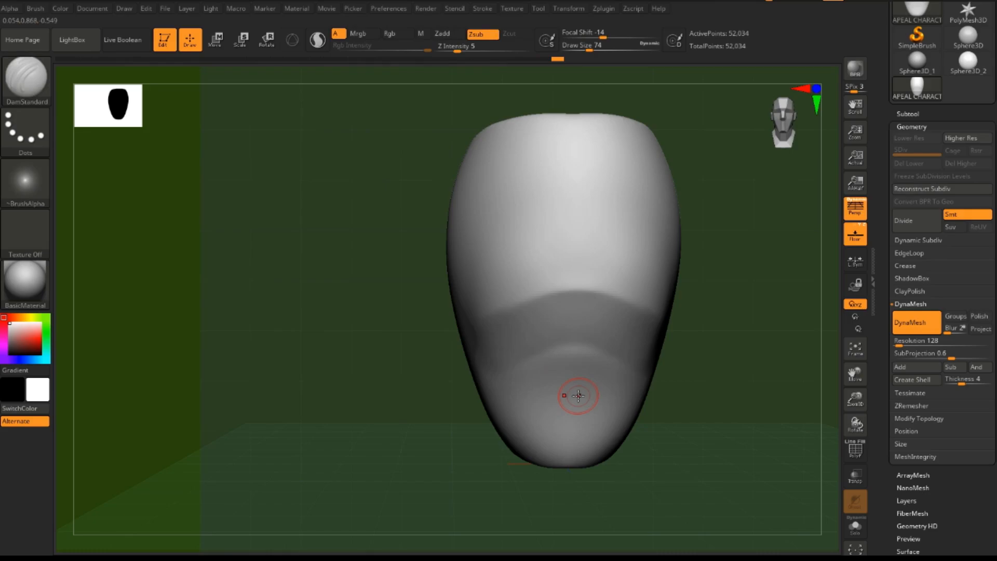
key(f)
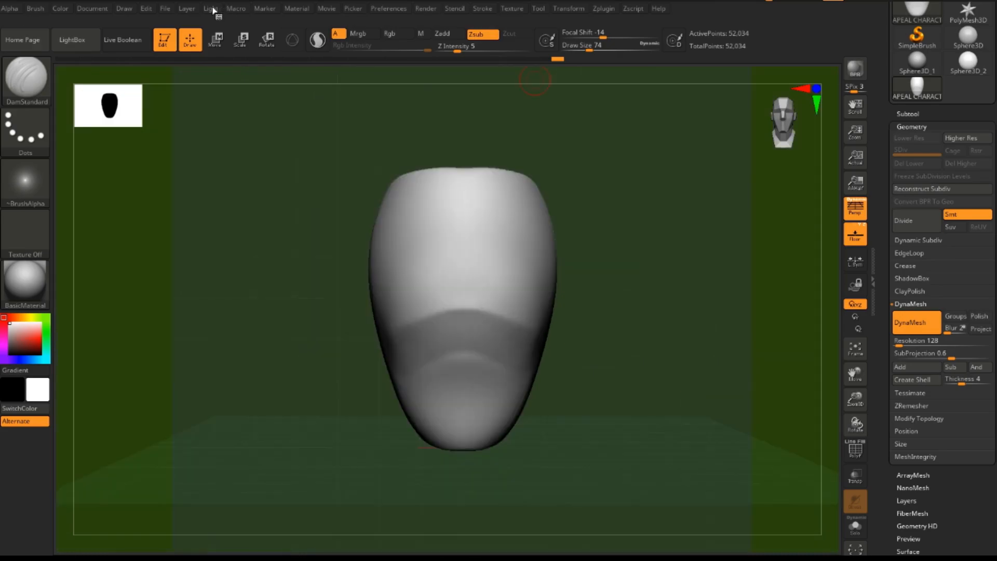
Step: Shift the main light slightly and switch on a second, blue light
click(213, 10)
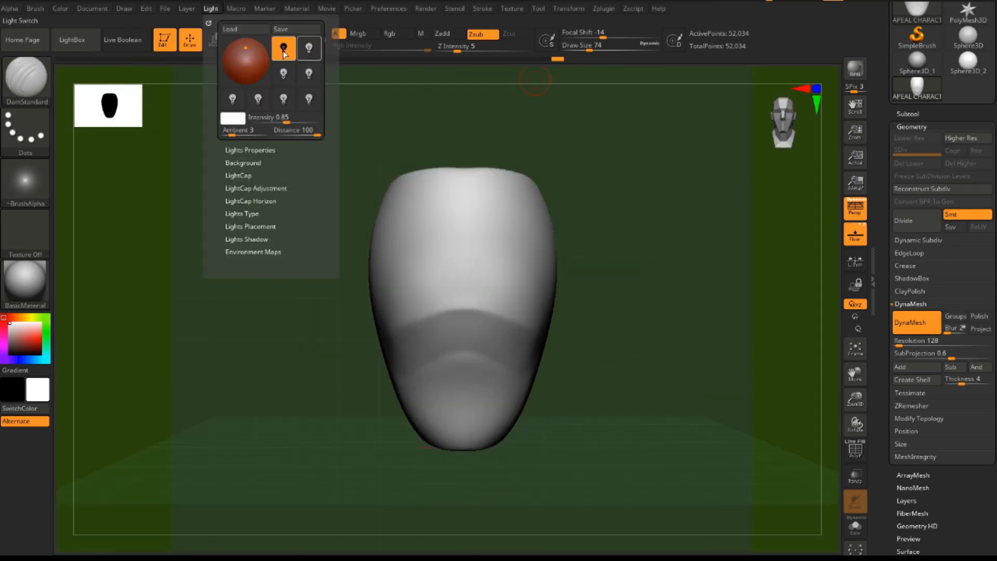
drag(245, 48, 249, 51)
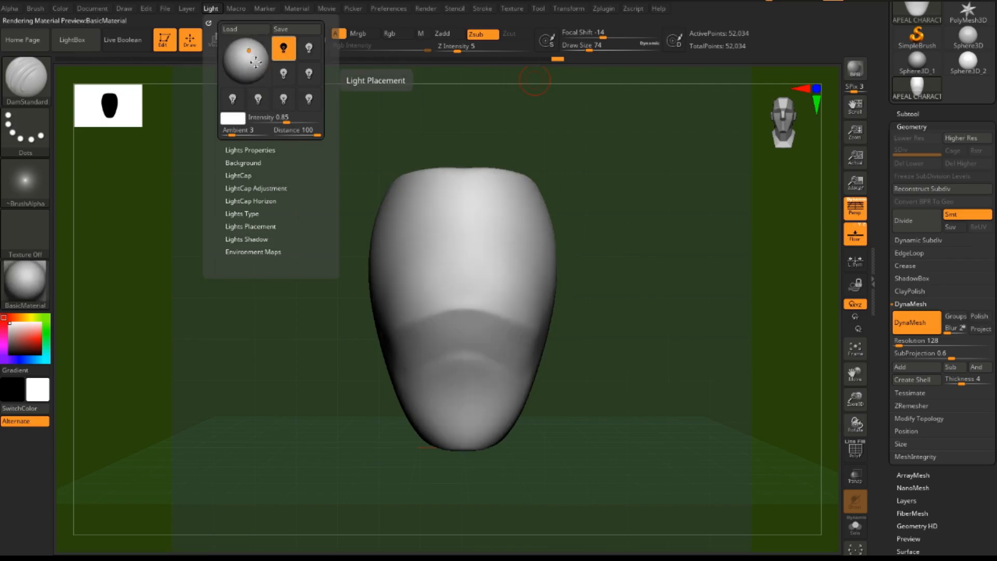
click(309, 76)
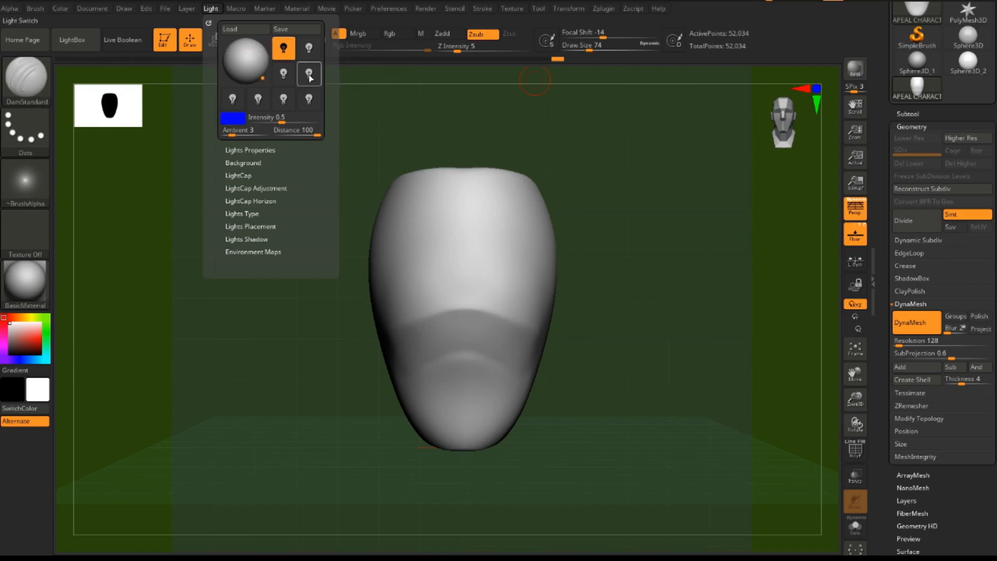
click(310, 76)
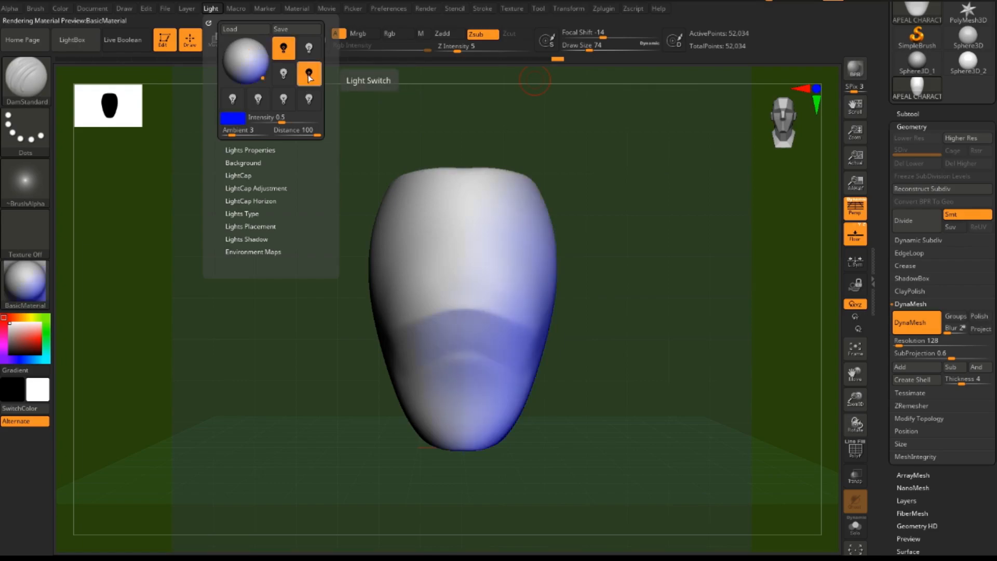
Step: Place the blue light behind the form as a rim light on its left edge and raise its intensity to 1.9753
drag(263, 78, 244, 74)
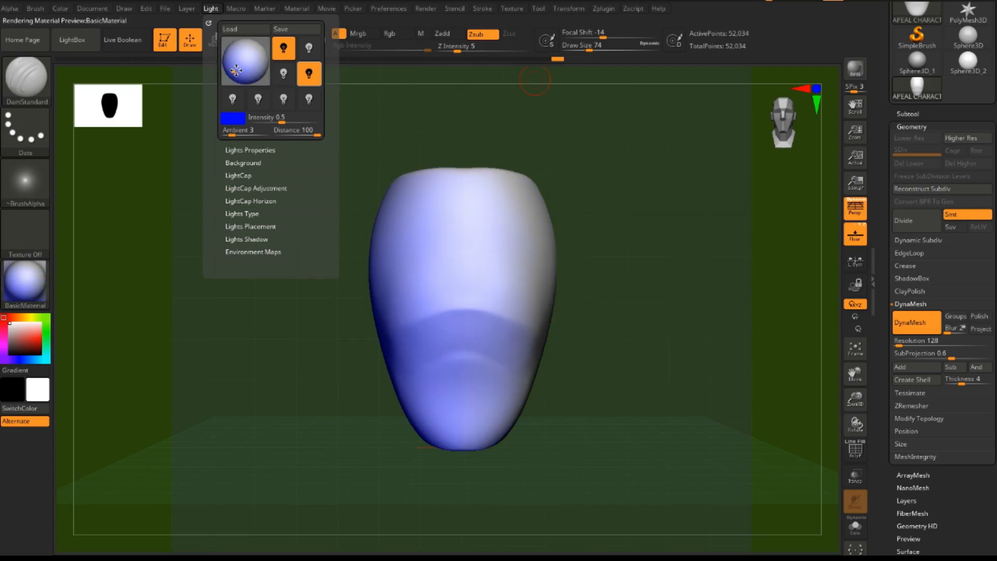
click(235, 70)
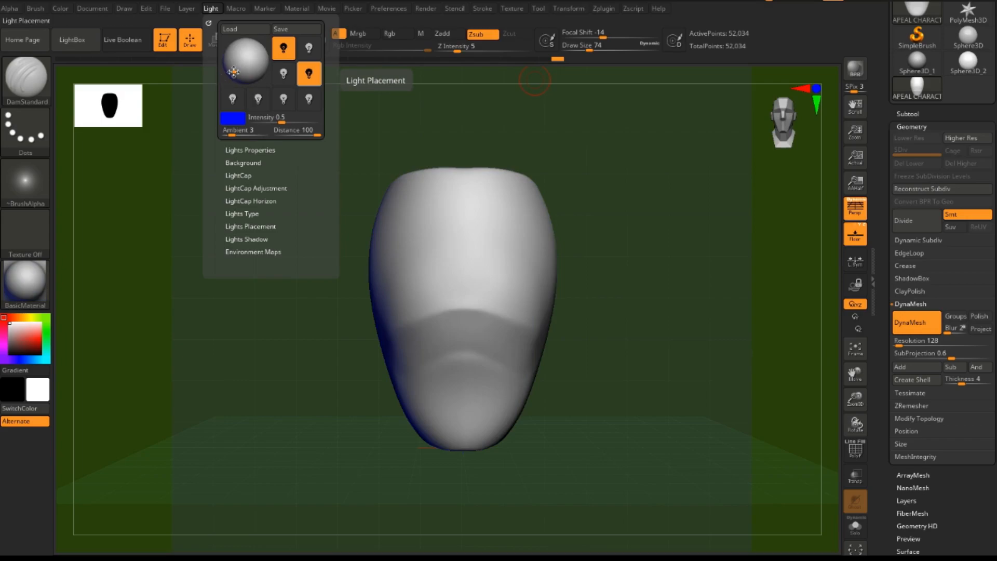
drag(234, 71, 236, 70)
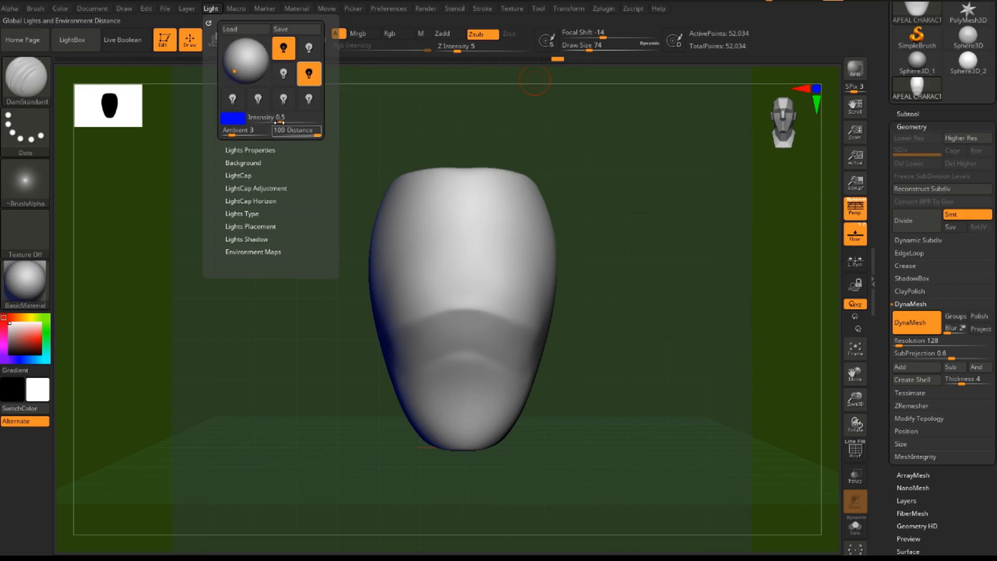
drag(279, 121, 295, 122)
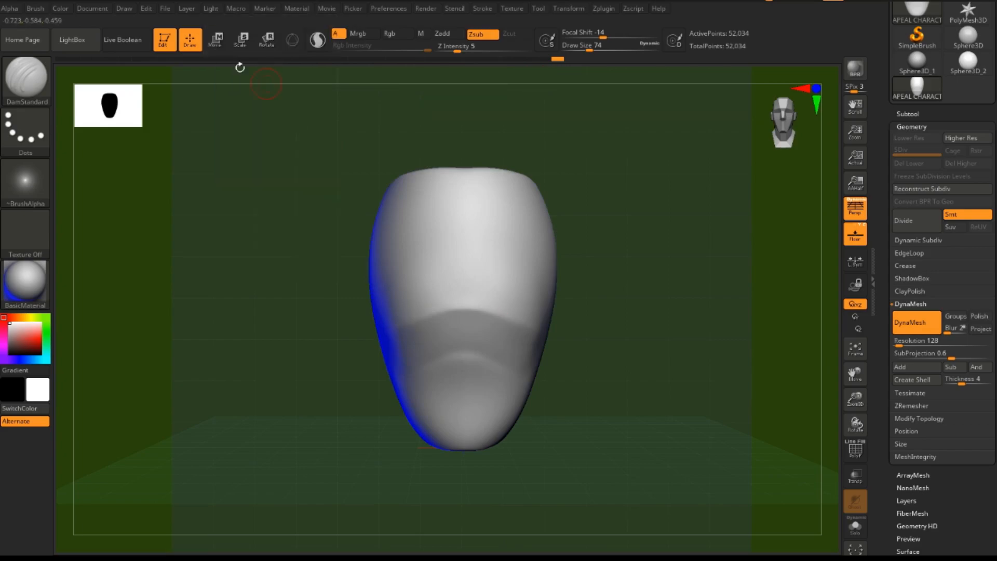
Step: Dock the Light palette in the side tray, reduce the blue light's intensity to 0.8483, and close the tray
click(211, 9)
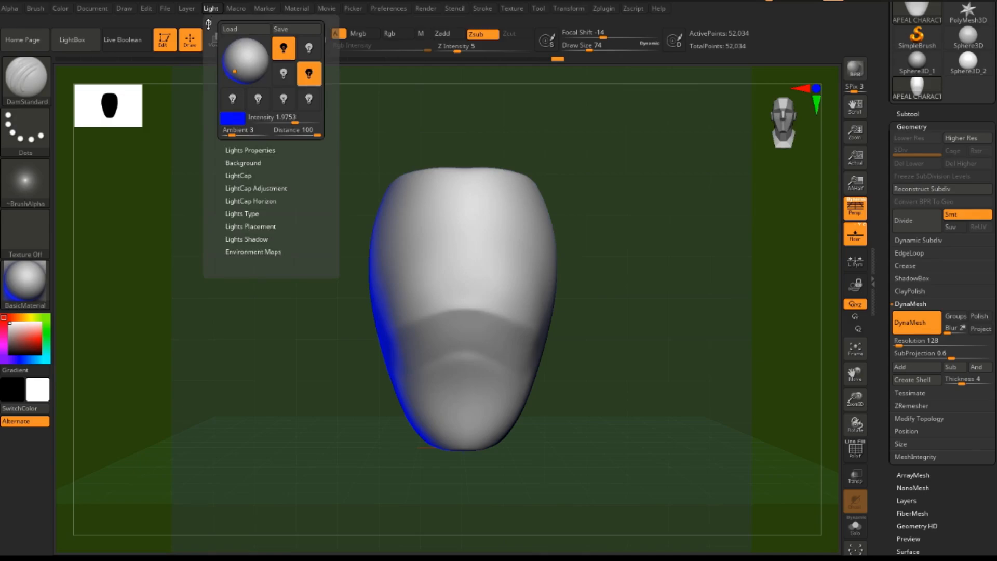
drag(208, 24, 8, 157)
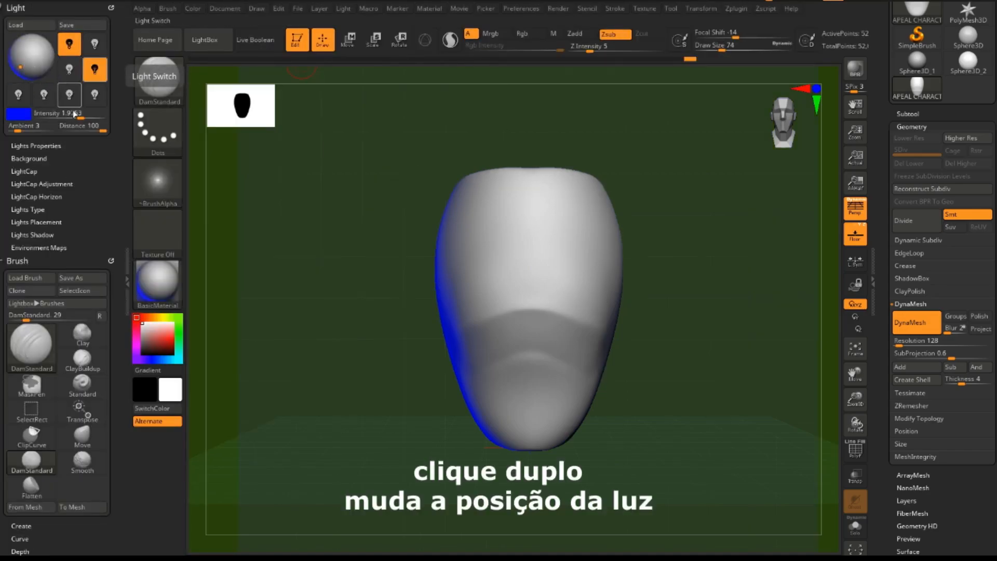
drag(79, 116, 74, 117)
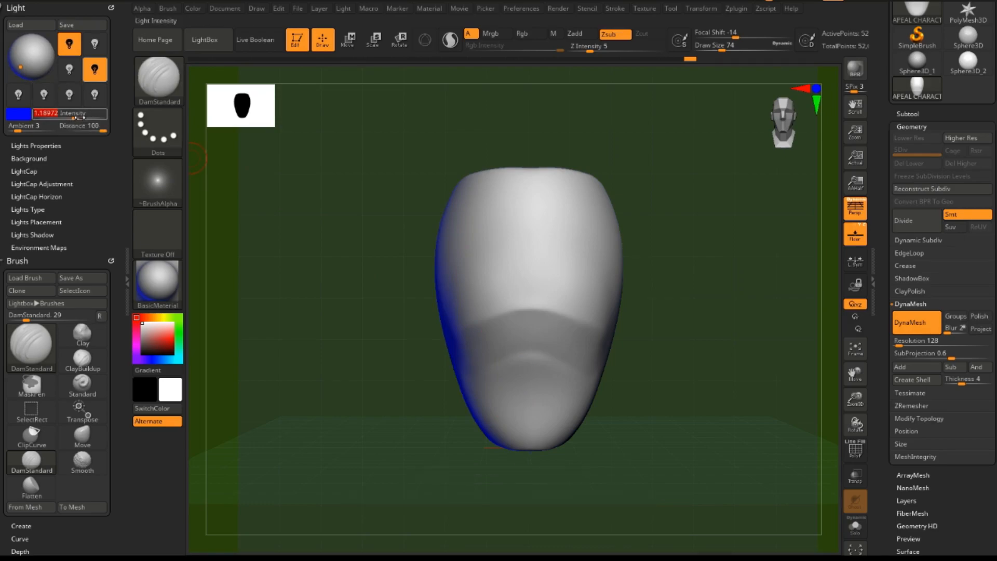
drag(78, 115, 77, 115)
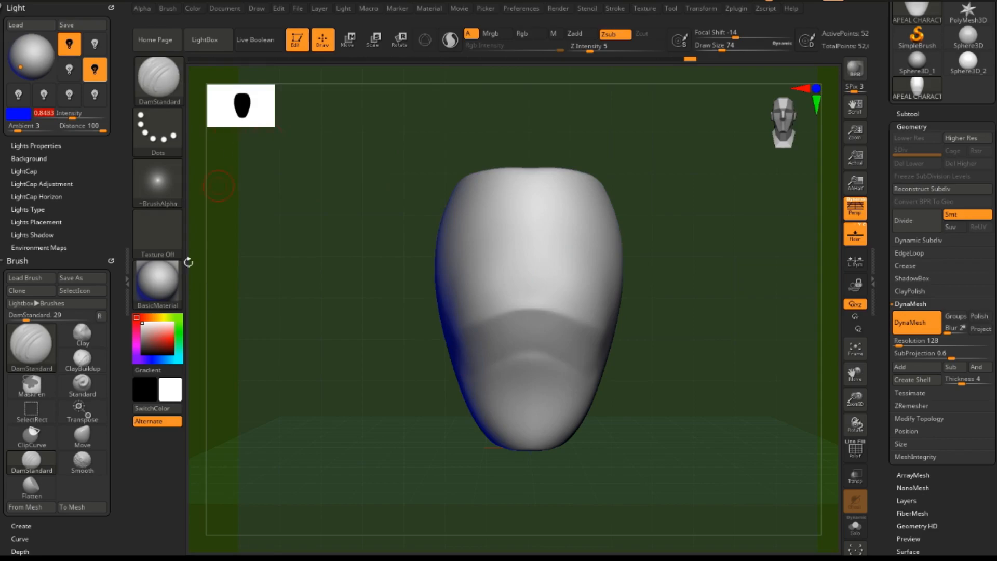
click(126, 278)
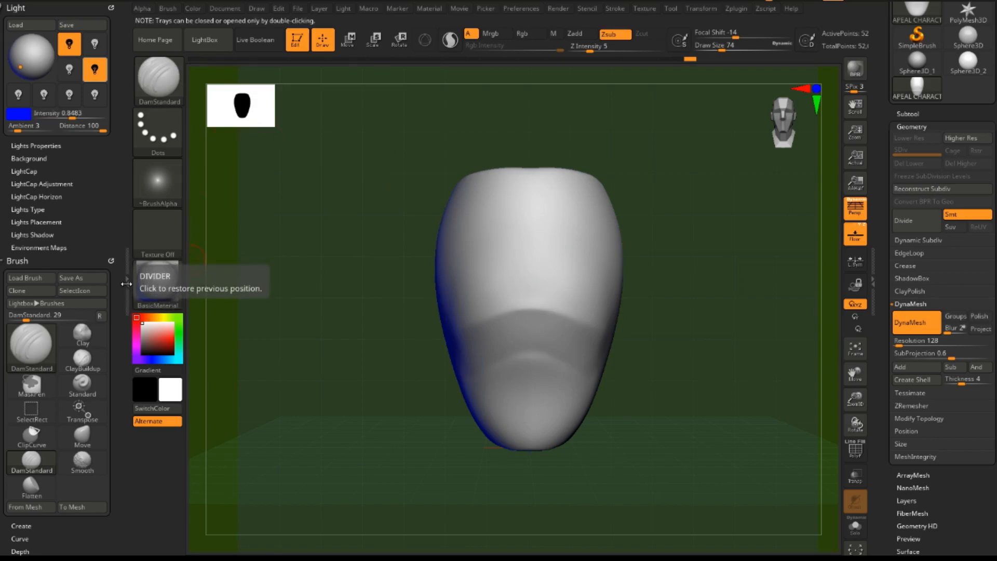
double_click(126, 281)
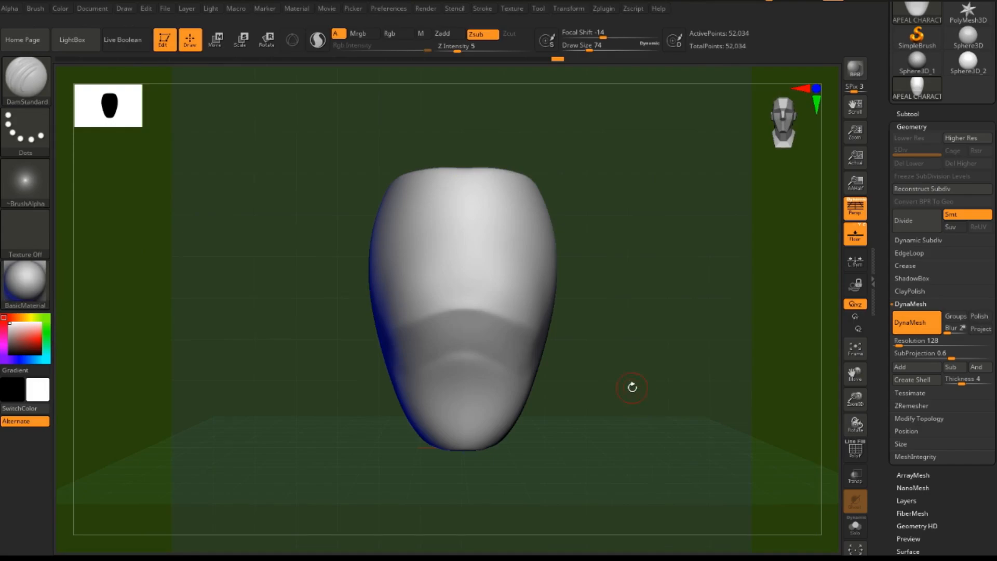
Step: Enable Rgb at intensity 100 and fill the form with dark green (R 53, G 91, B 14)
click(391, 36)
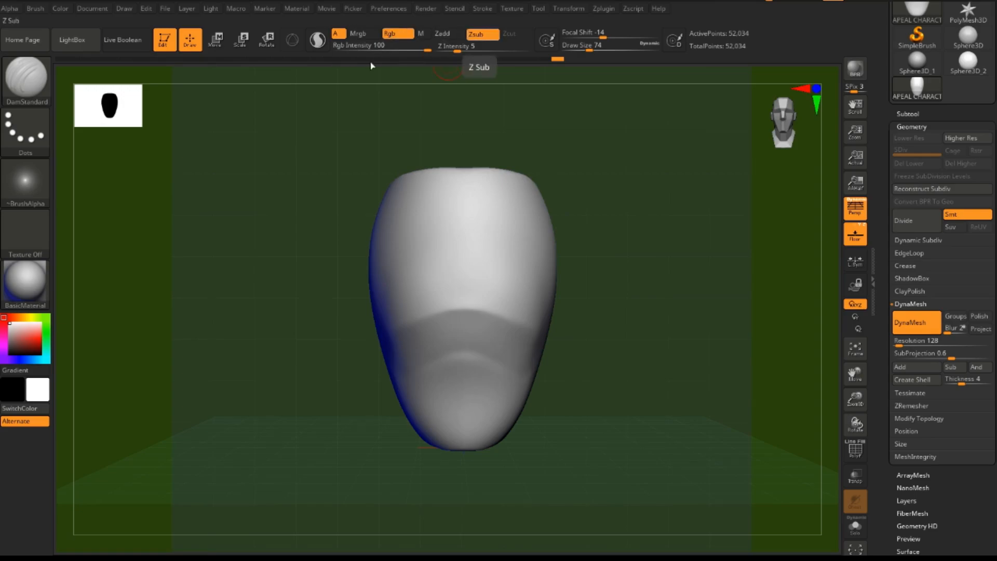
click(46, 318)
click(37, 339)
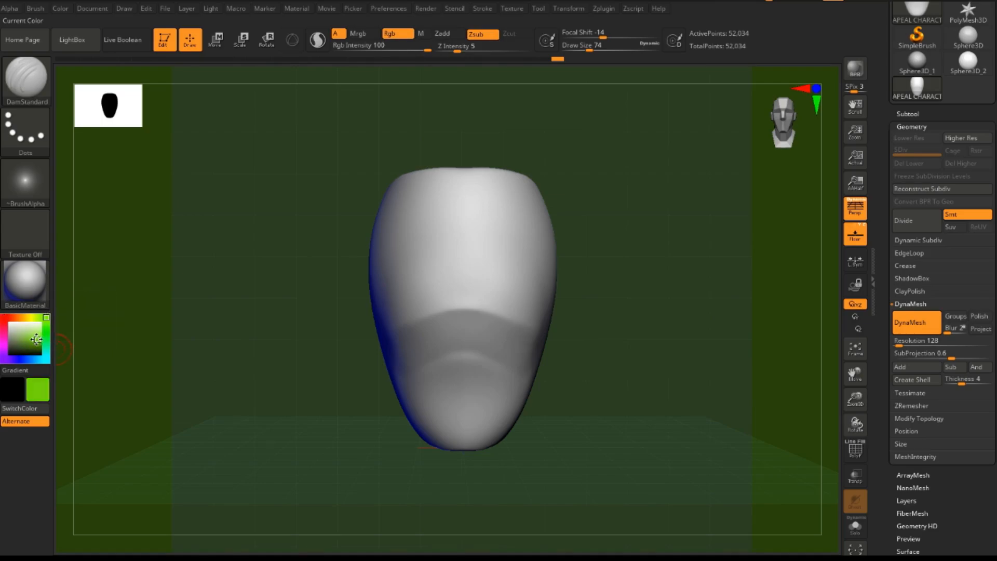
click(32, 348)
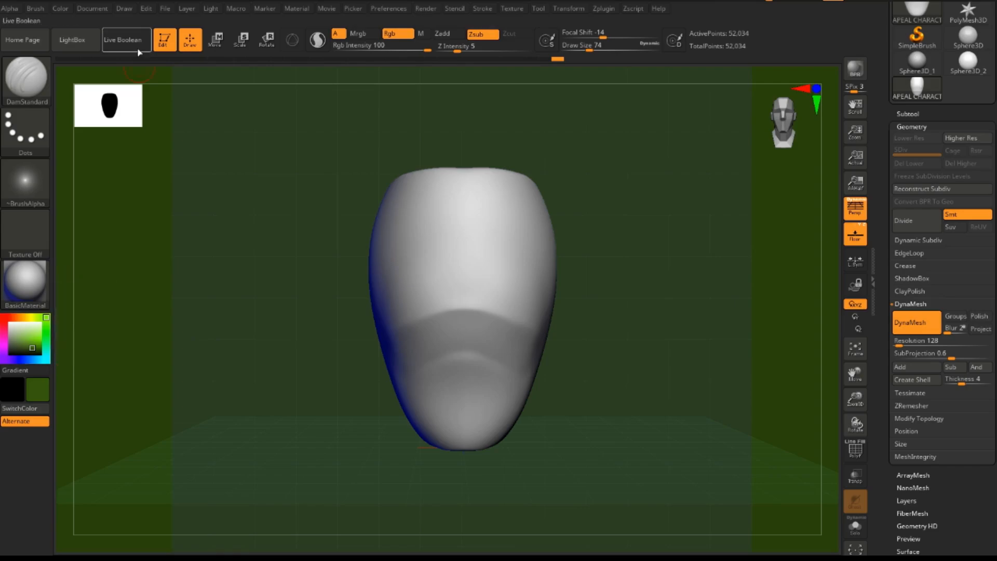
click(60, 8)
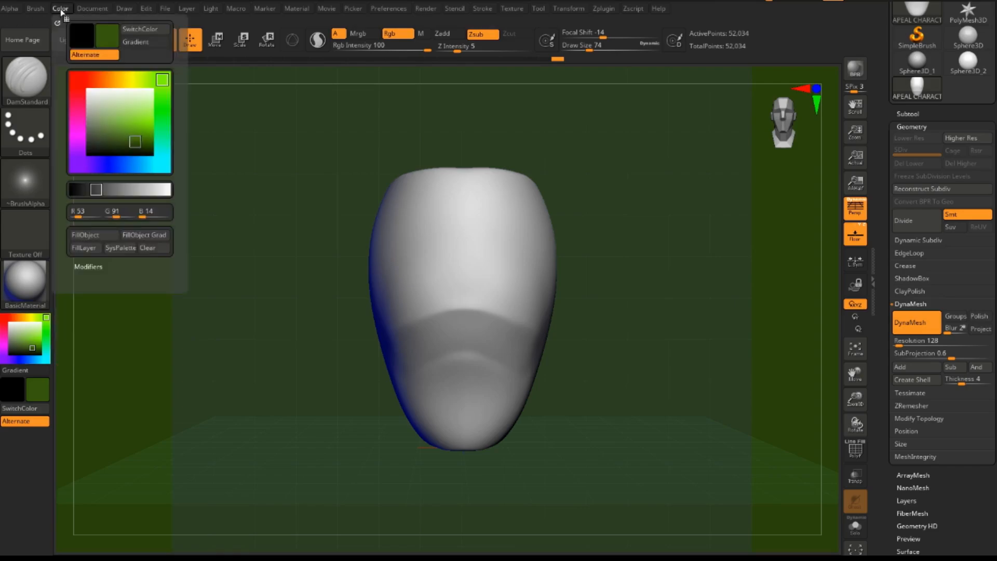
click(96, 234)
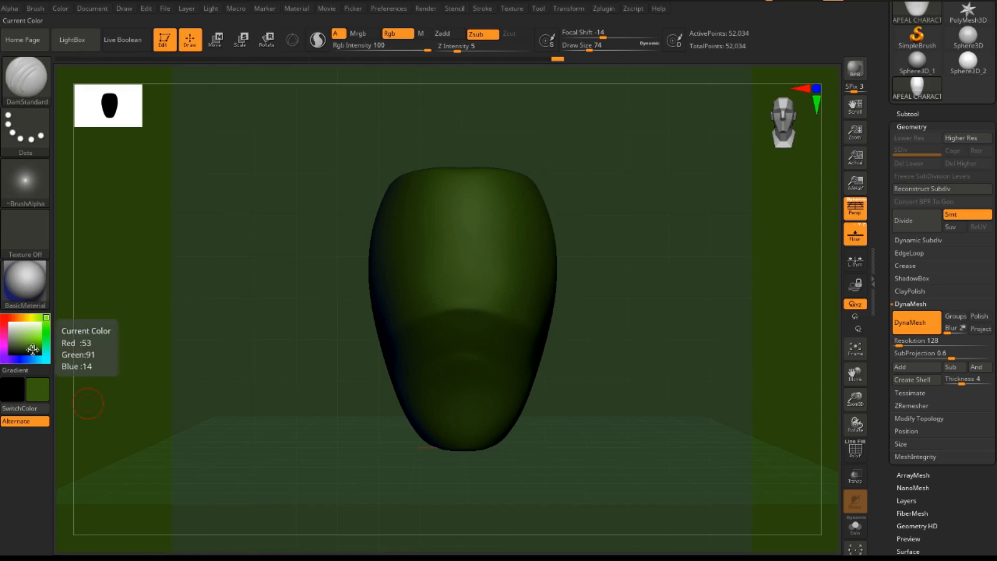
Step: Choose a lighter, muted green (R 94, G 129, B 58) and refill the form with it
drag(33, 349, 33, 343)
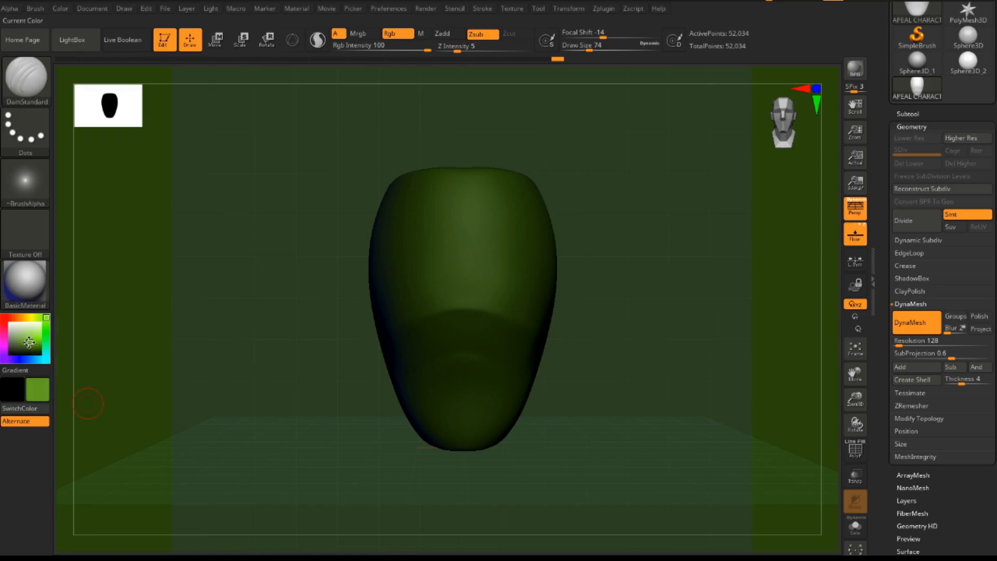
drag(32, 344, 31, 344)
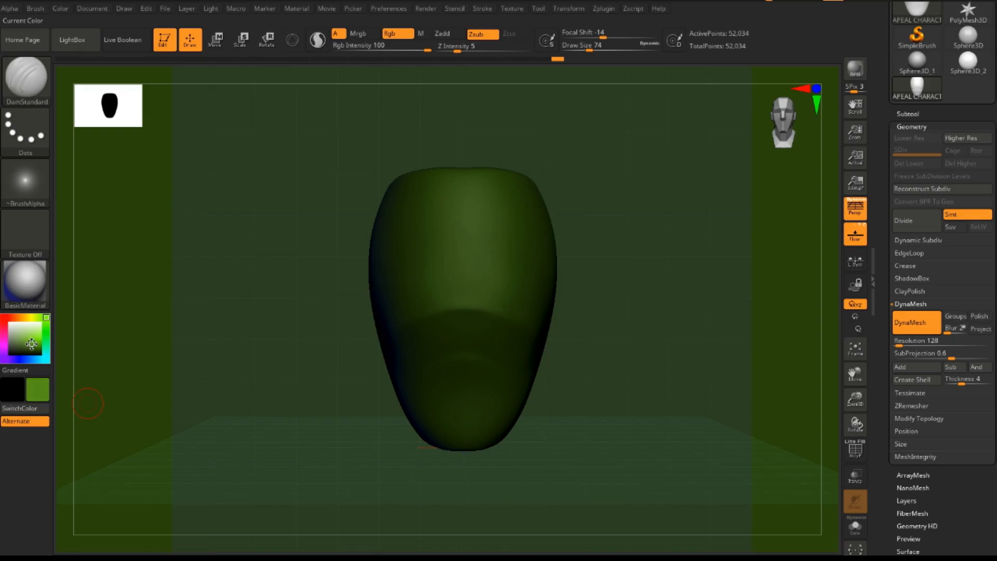
click(23, 345)
drag(23, 344, 21, 343)
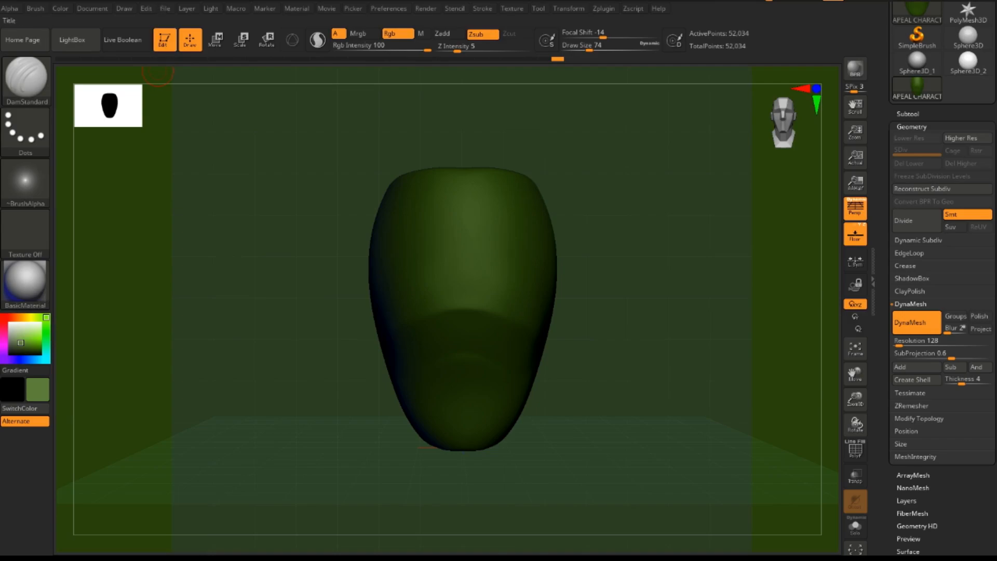
click(61, 8)
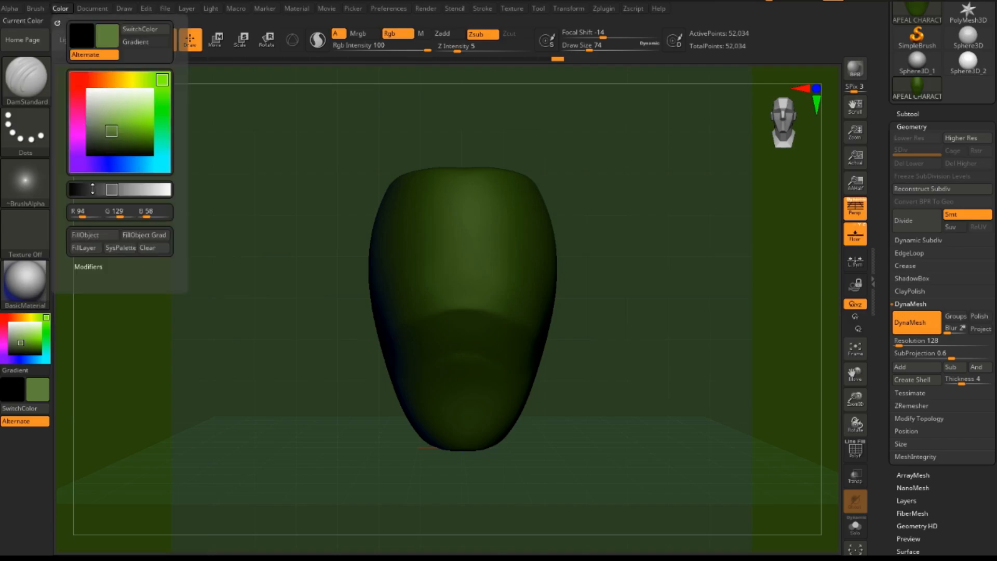
click(100, 234)
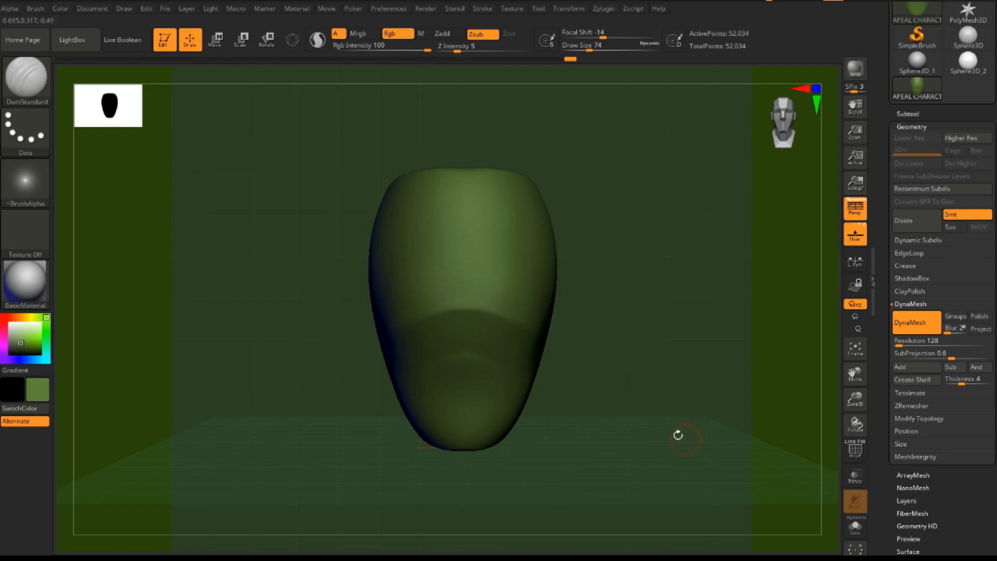
mouse_move(671, 429)
mouse_down()
mouse_move(706, 431)
mouse_move(664, 434)
mouse_up()
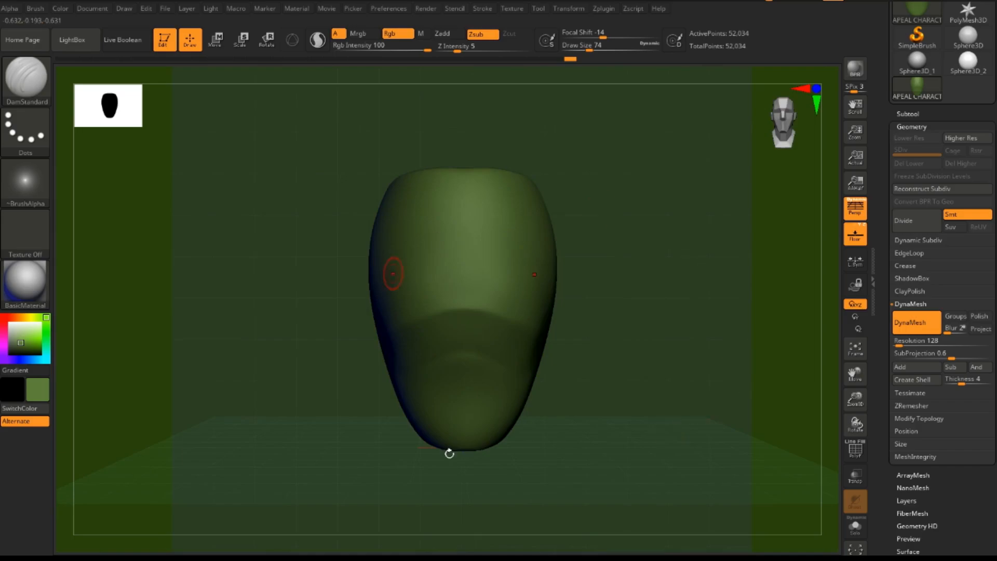